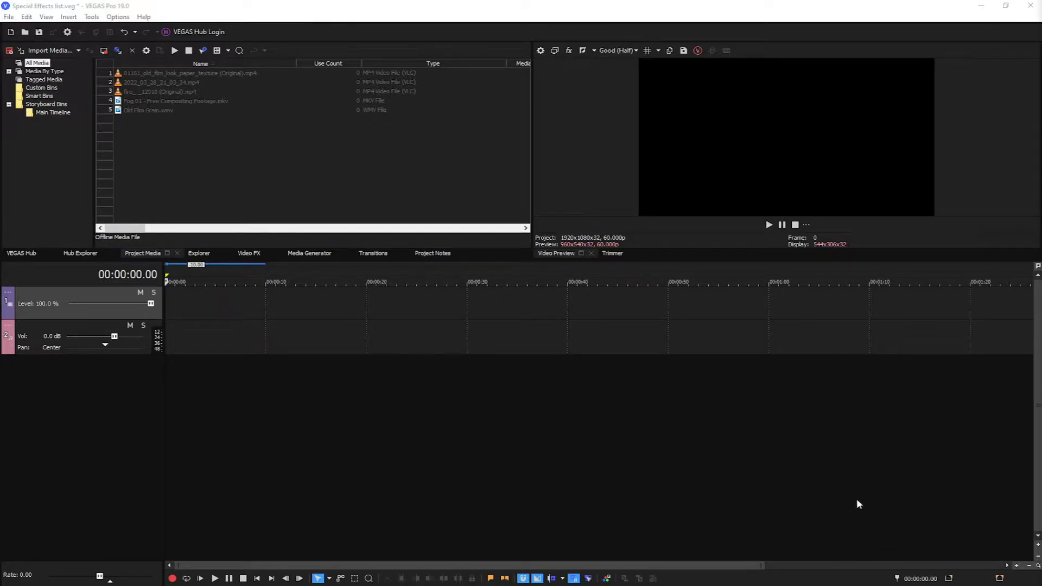
Place 2022_03_28_21_03_34.mp4 at the start of the first video track and play it back to about 10 seconds
left_click_drag(176, 85, 179, 312)
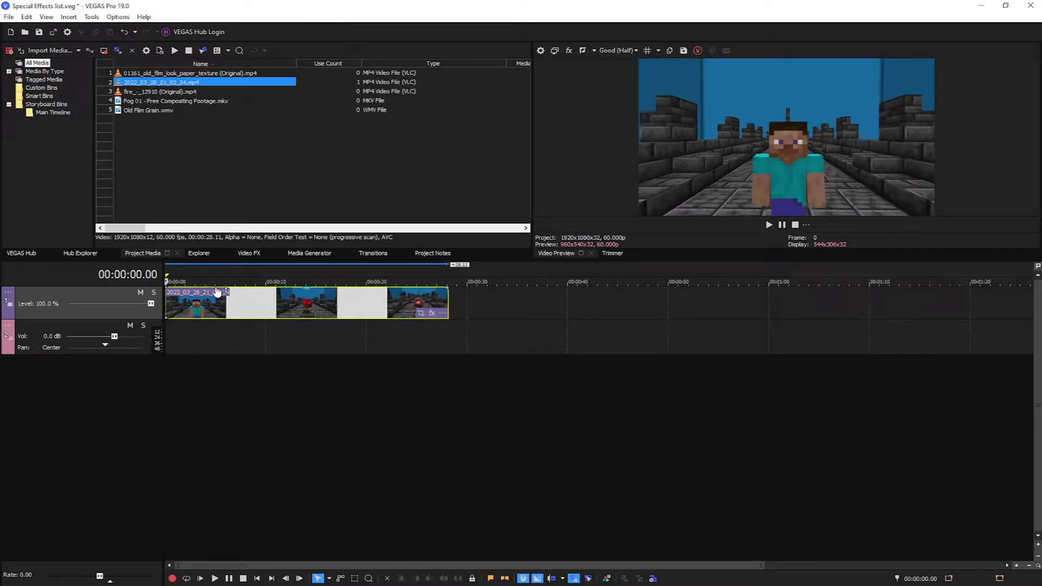
left_click(769, 225)
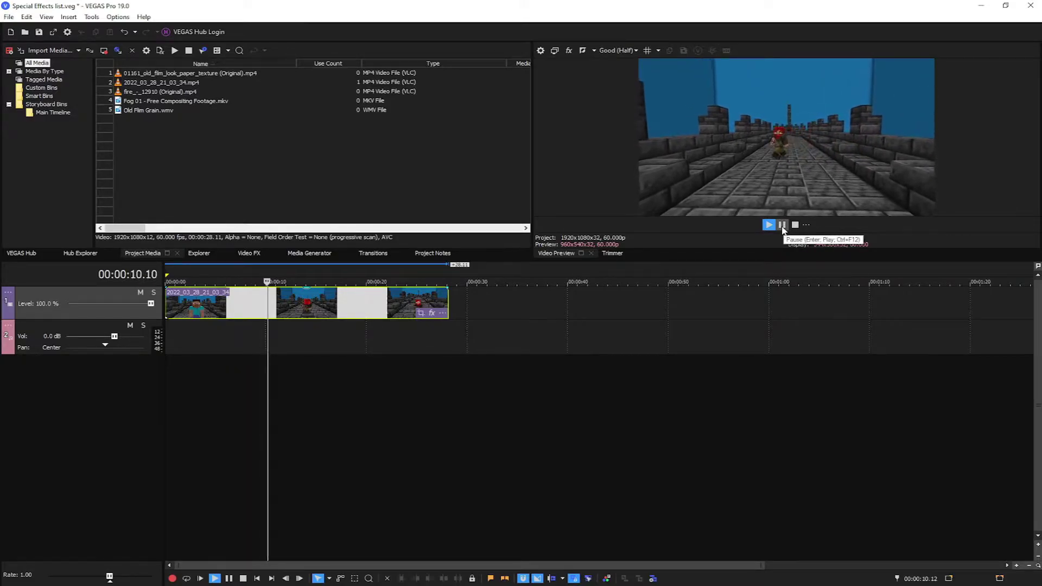
left_click(782, 226)
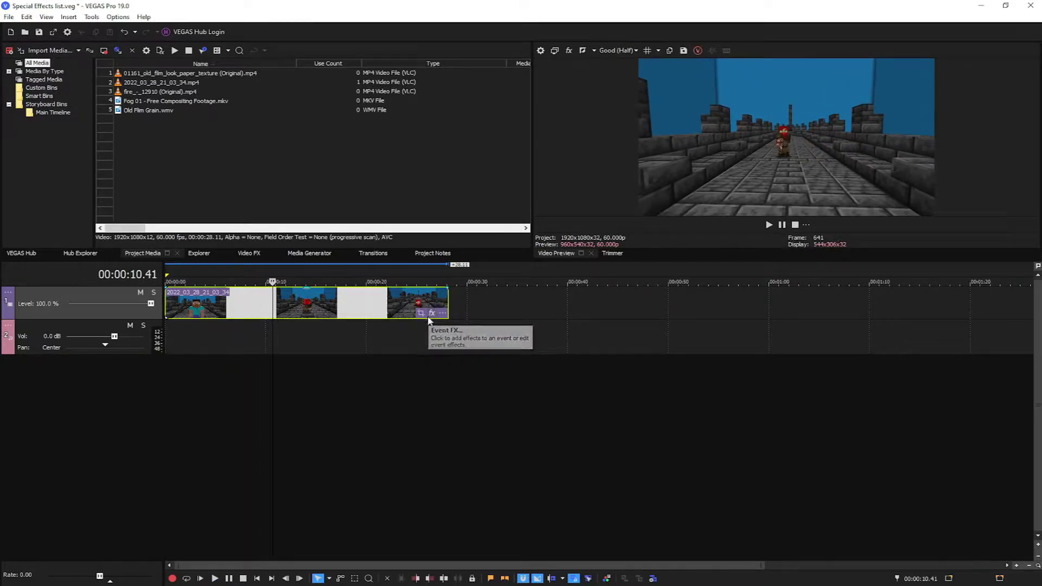
Apply the Chroma Keyer effect to the gameplay clip with the blue sky sampled from the preview as the key color
left_click(431, 314)
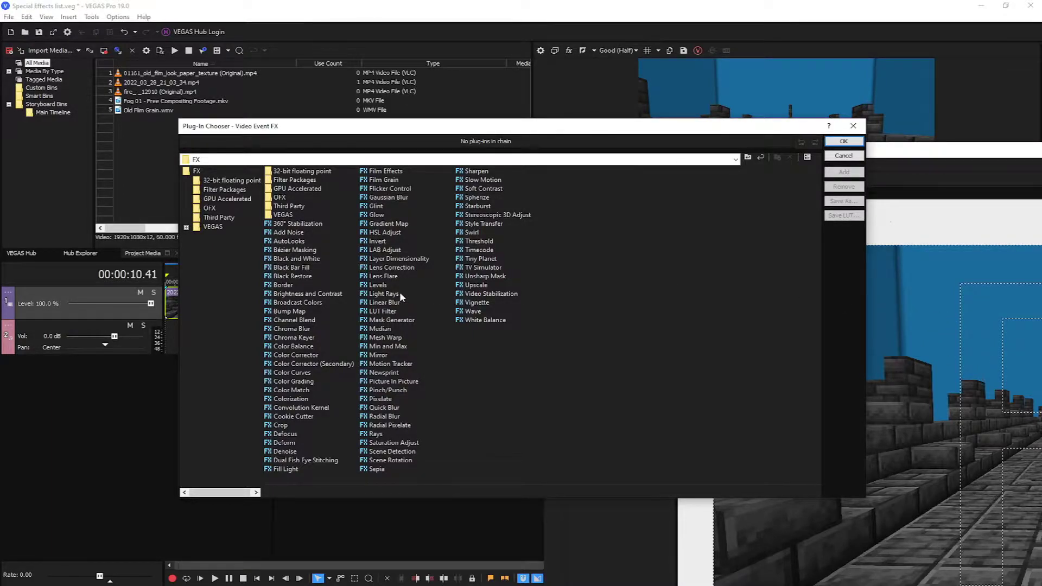
left_click(285, 337)
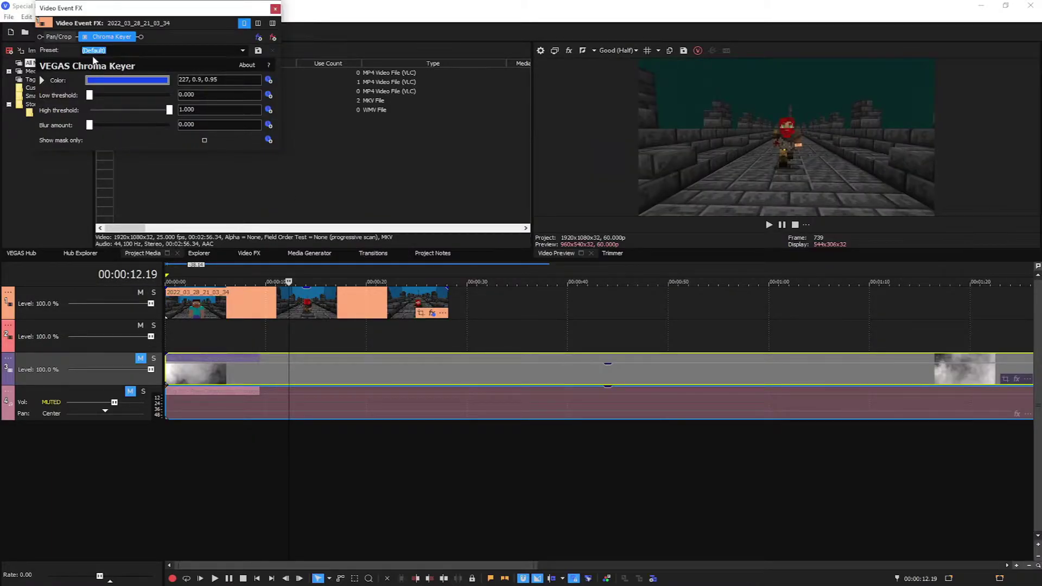
left_click(86, 37)
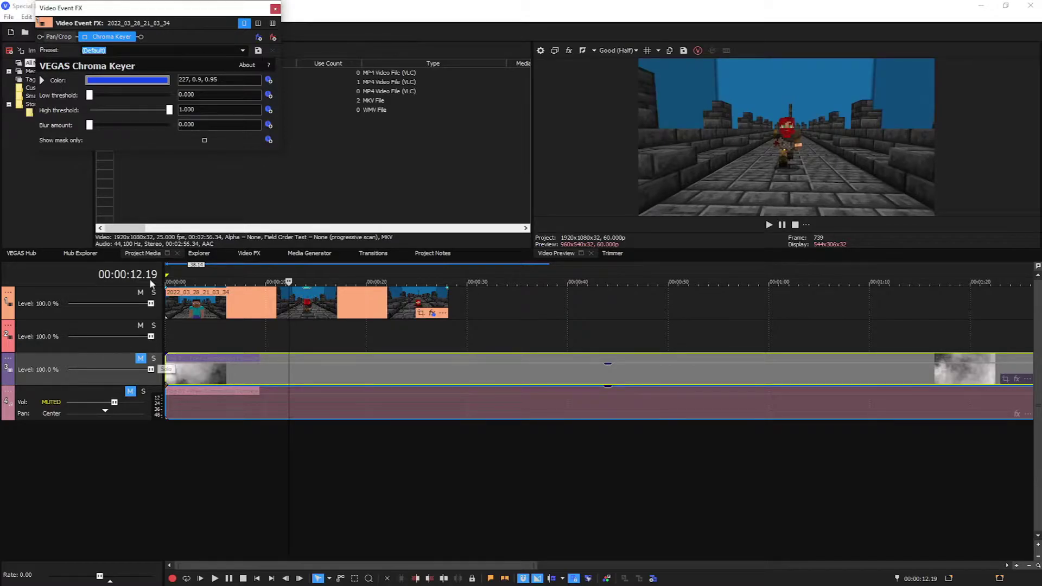
left_click(99, 41)
left_click(43, 80)
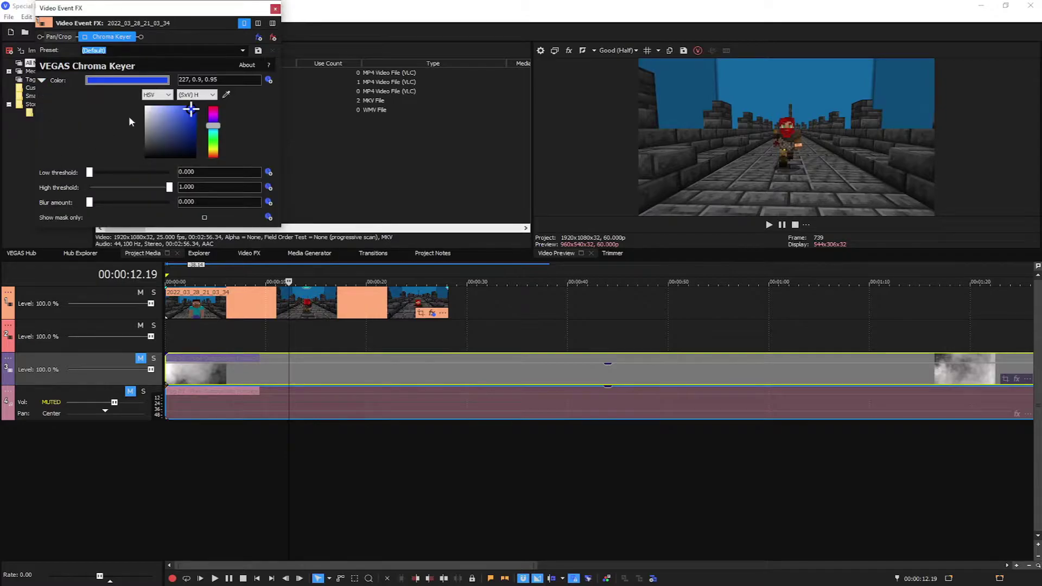
left_click(226, 95)
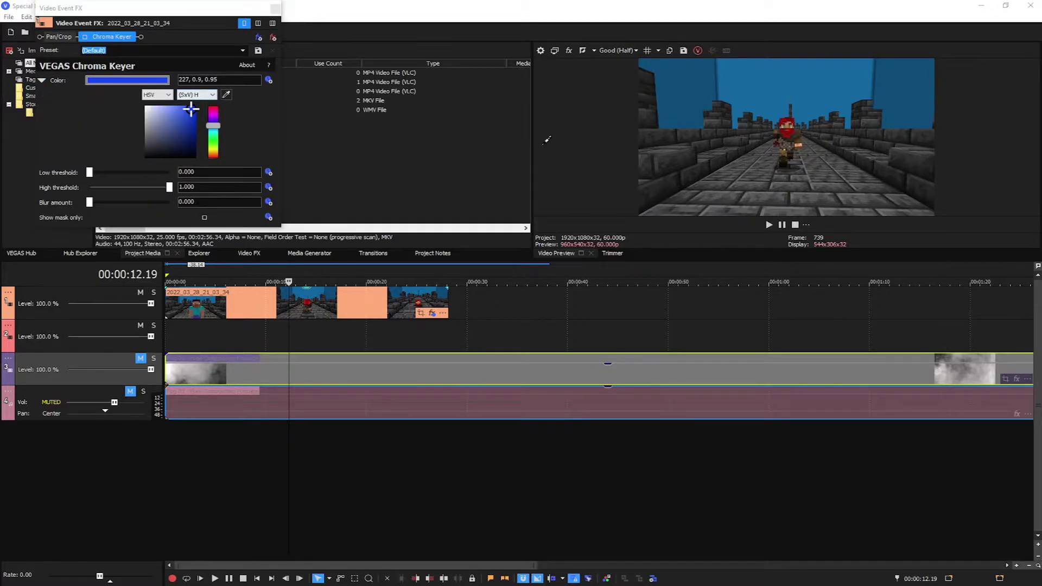
left_click(839, 70)
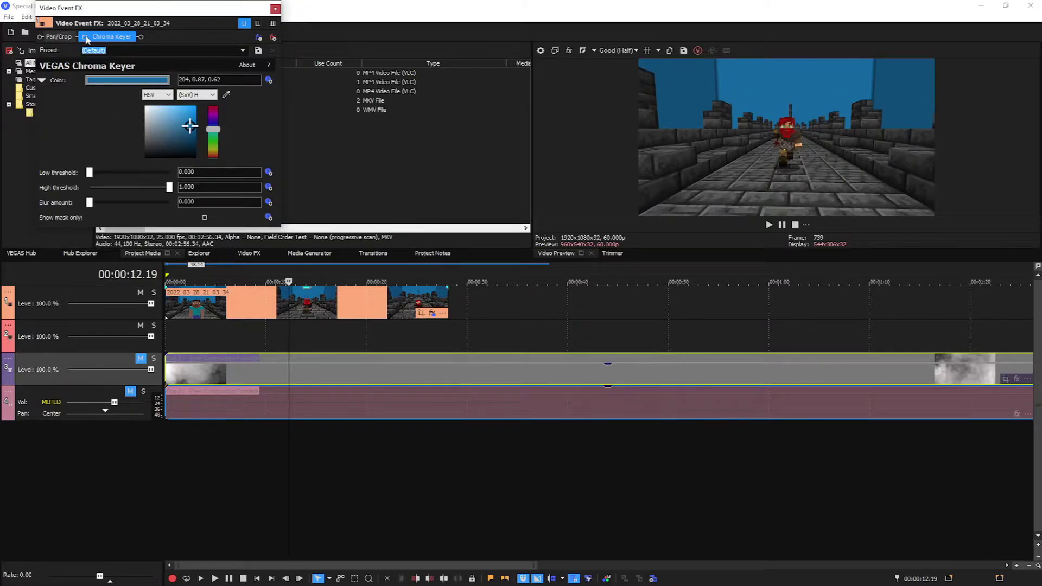
left_click(85, 36)
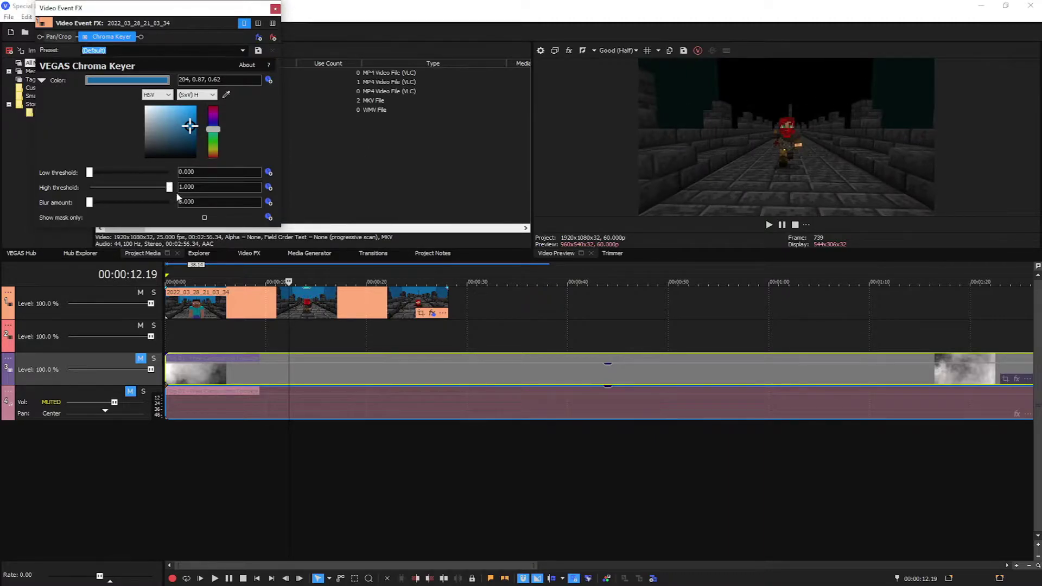
Set the Chroma Keyer's high threshold to 0.537 and low threshold to 0.374, and close the effect settings
left_click_drag(169, 187, 124, 193)
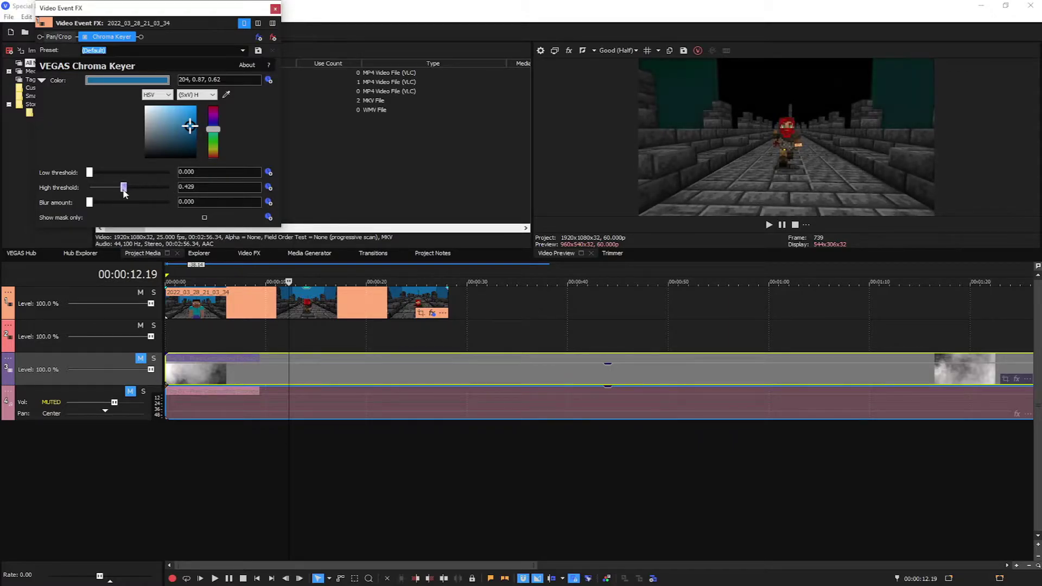
left_click_drag(126, 195, 149, 201)
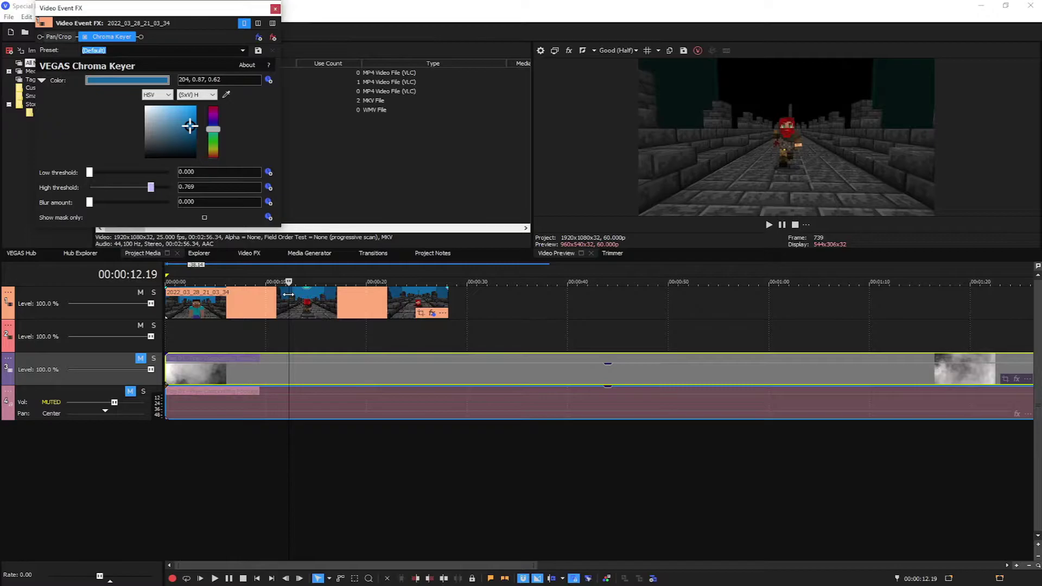
left_click_drag(153, 188, 120, 173)
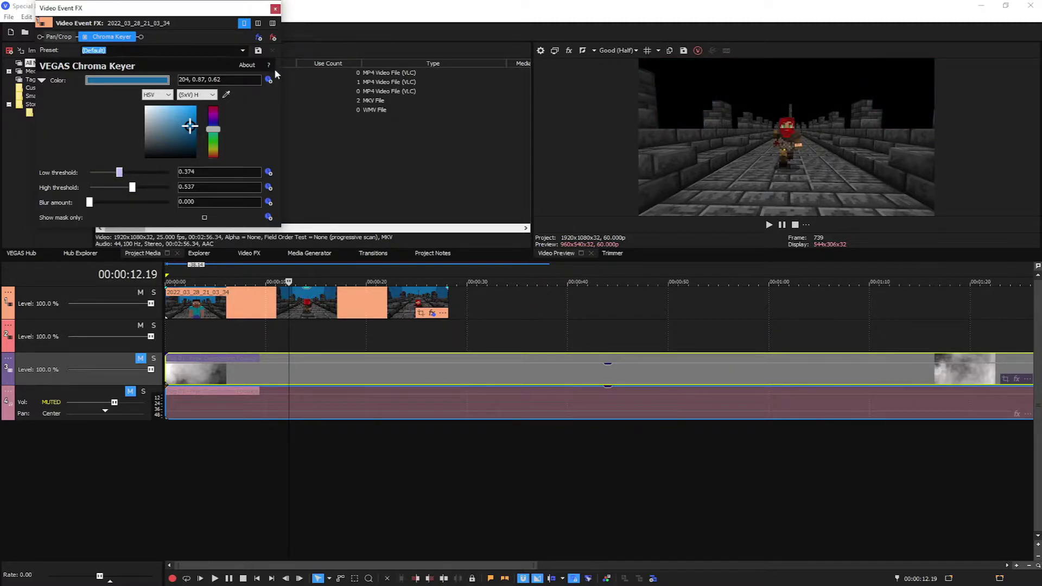
left_click(275, 9)
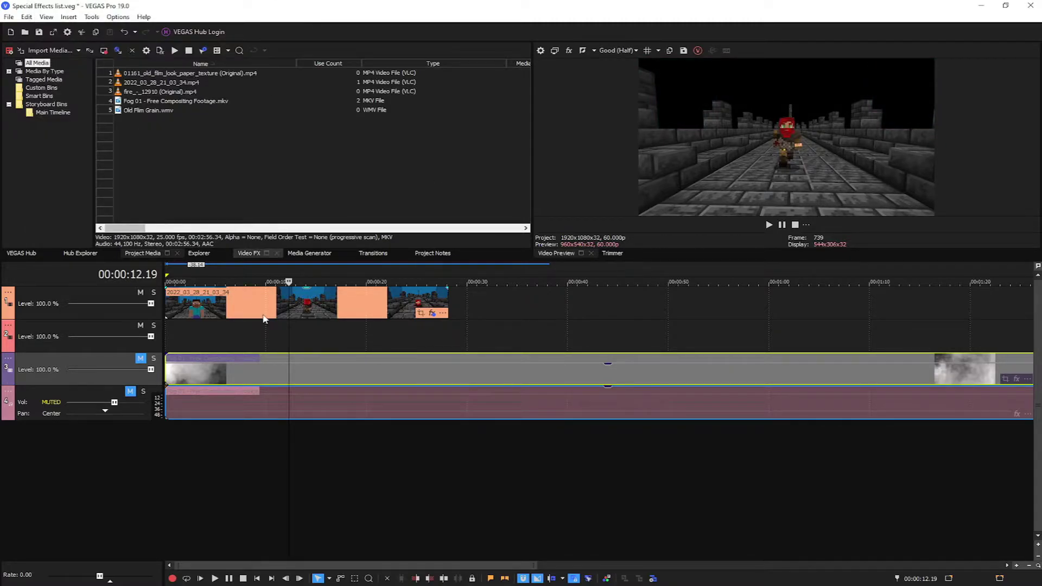
Unmute the fog footage track, try the gameplay track below it, and return the gameplay track to the top
left_click(140, 358)
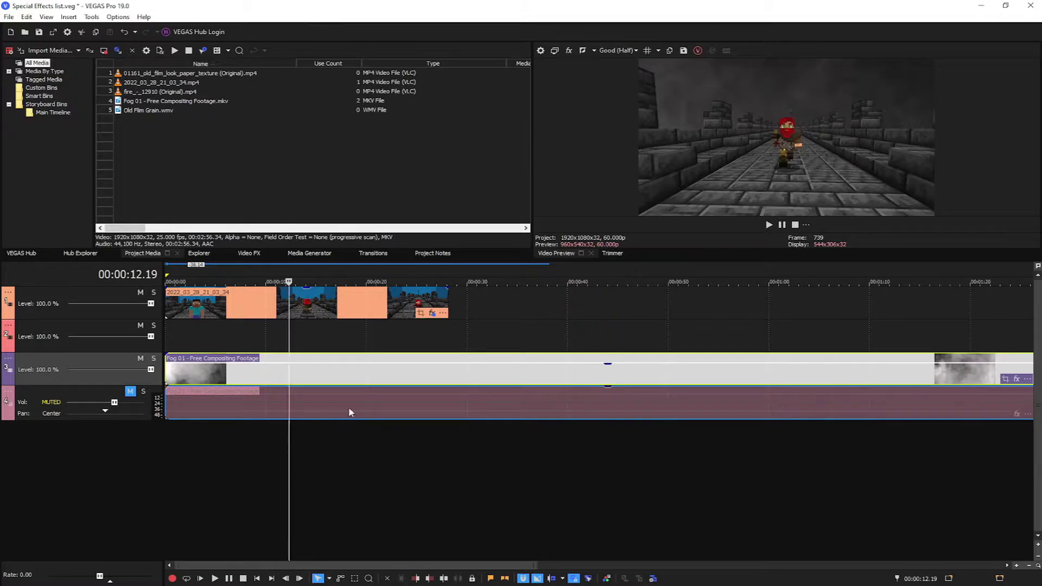
left_click_drag(8, 310, 92, 492)
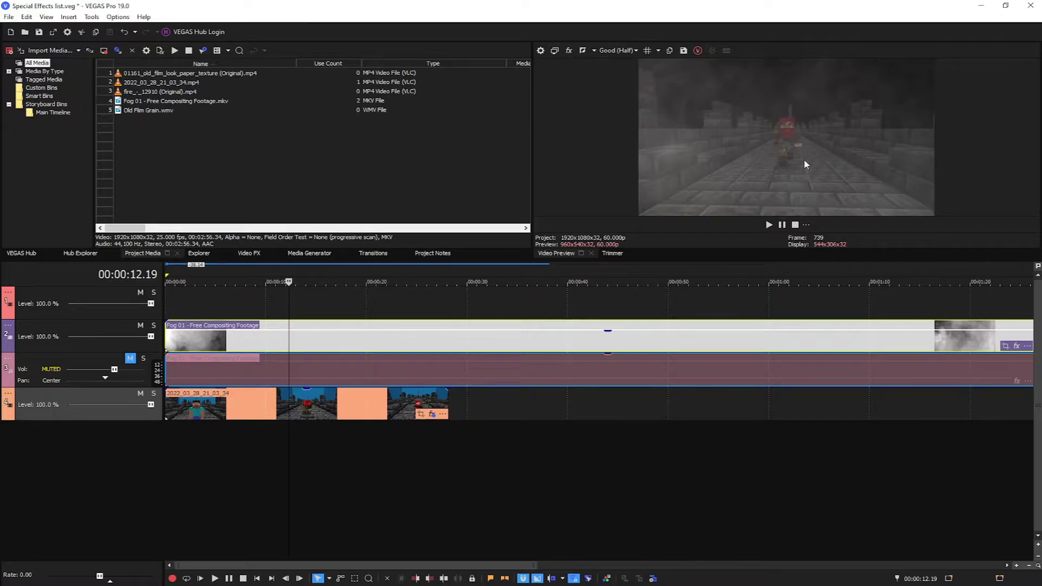
left_click_drag(6, 418, 11, 290)
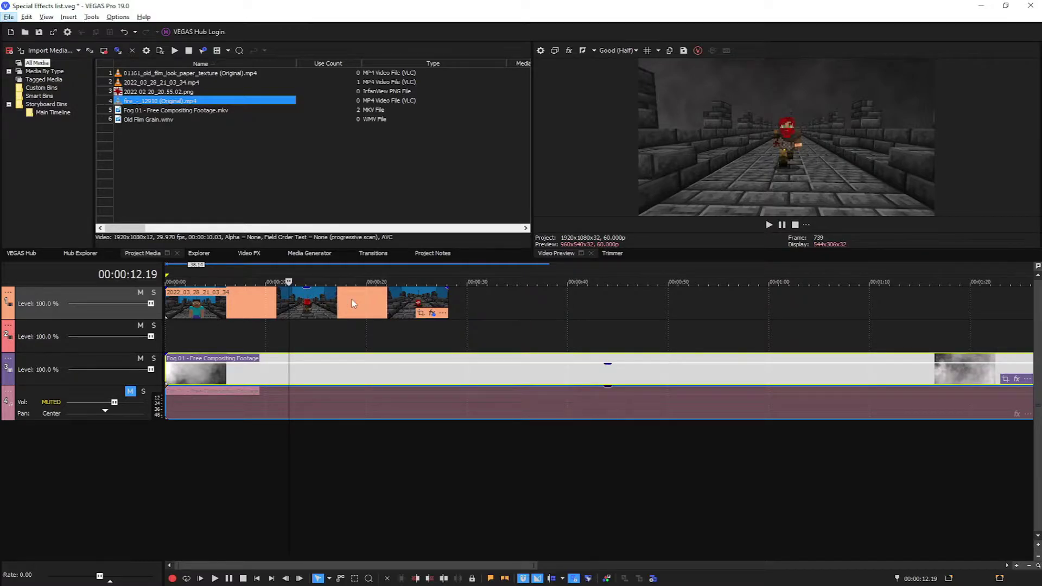
Split the gameplay clip at 00:00:00.58, delete the short opening part and close the gap at the timeline start
left_click(183, 280)
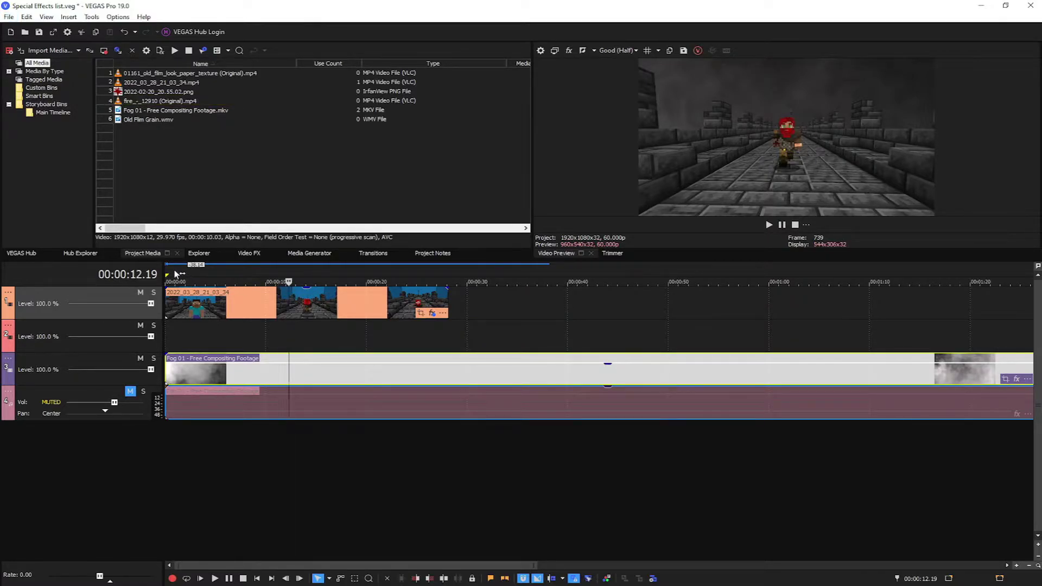
left_click(173, 278)
left_click(172, 299)
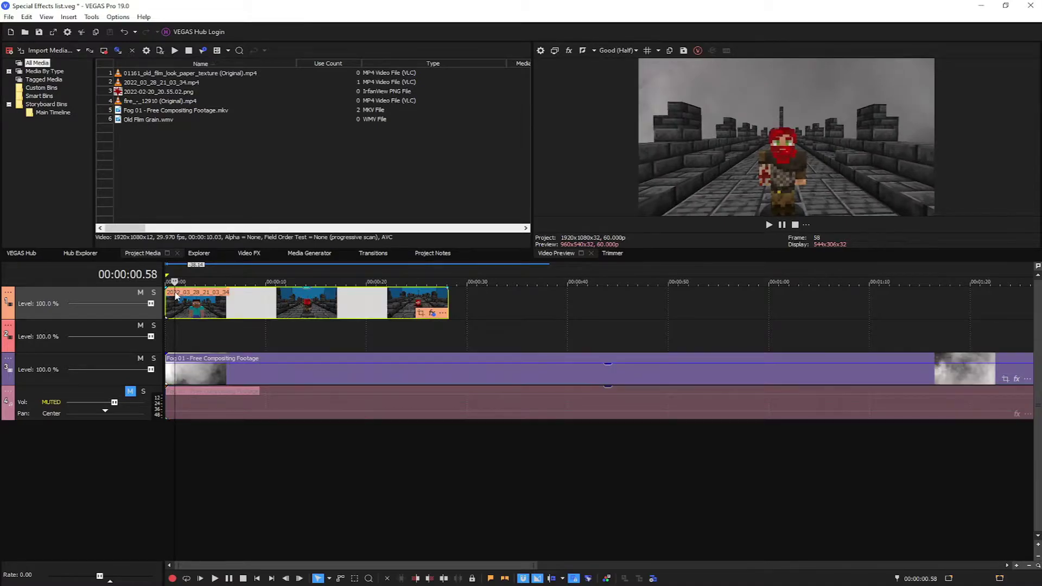
left_click(171, 306)
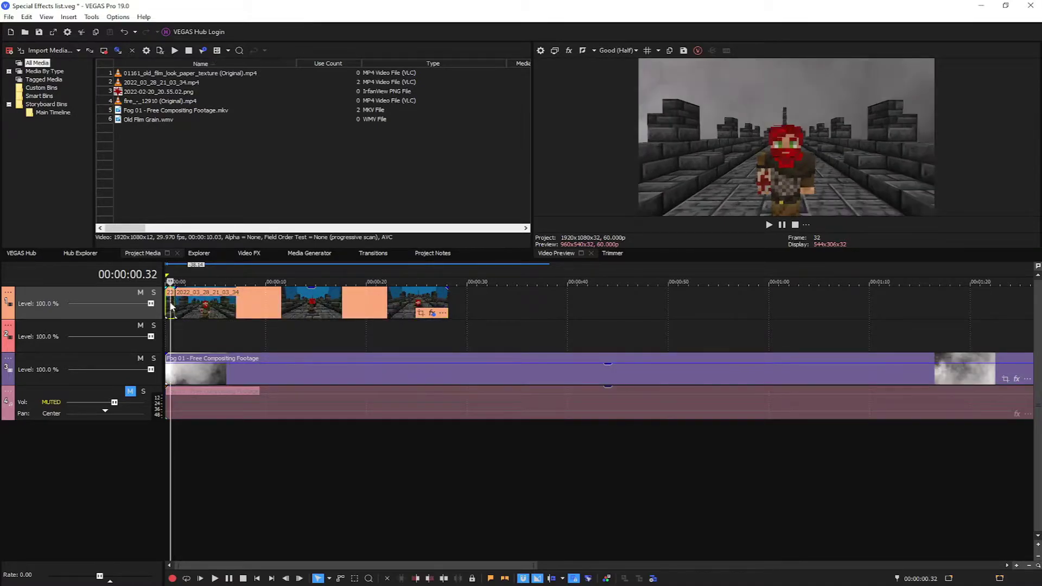
key("Delete")
left_click(167, 306)
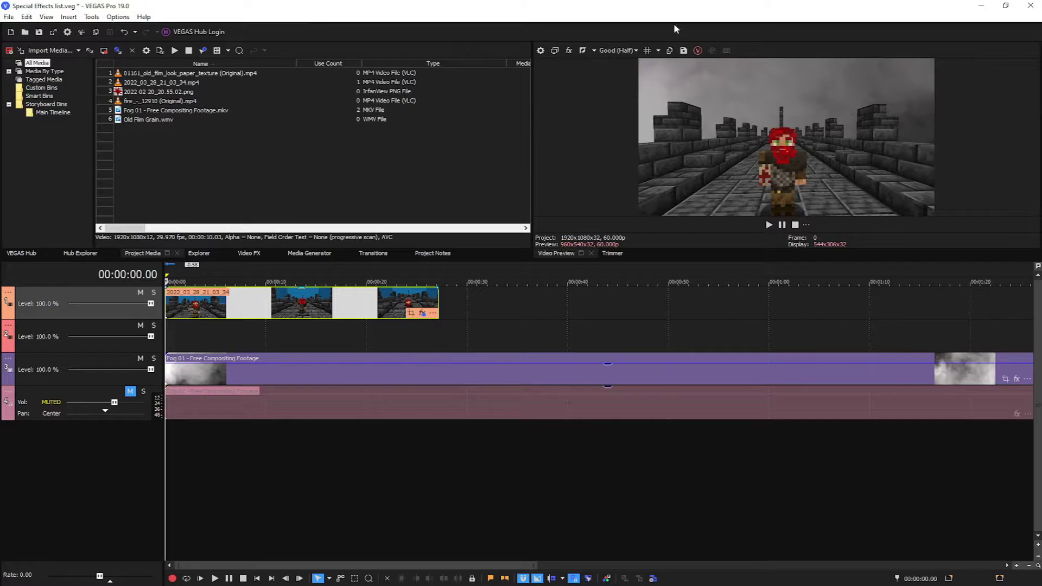
Save a snapshot of the first preview frame as Image2.png in the Autocraft Ep2 folder
left_click(683, 50)
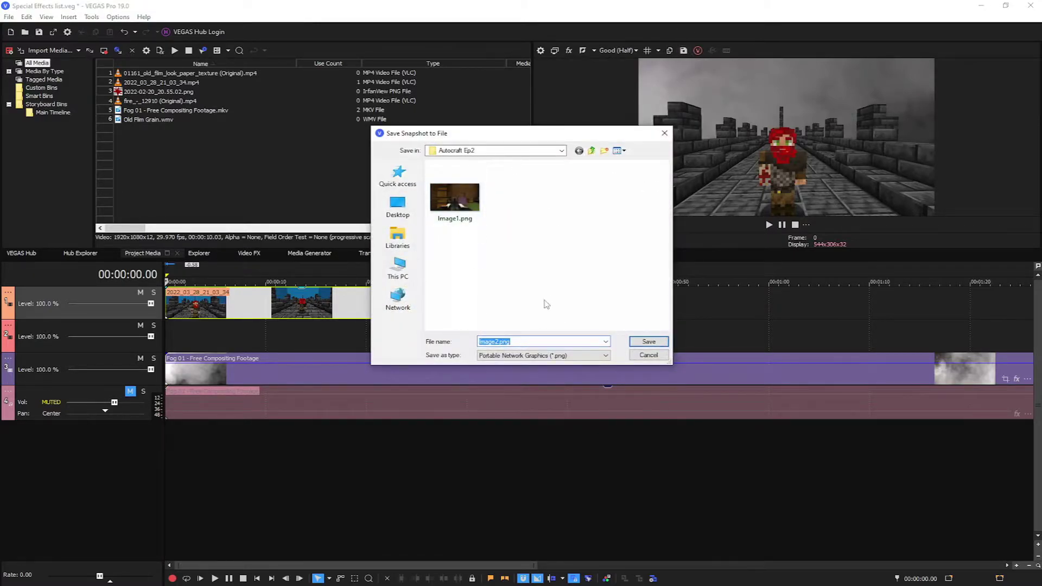
left_click(643, 341)
Shift the gameplay clip and the fog footage so both start at about 8 seconds on the timeline
left_click(273, 304)
left_click(316, 373, "ctrl")
left_click_drag(333, 393, 414, 413)
left_click(455, 378)
left_click(459, 380)
left_click(473, 380)
left_click(492, 380)
left_click(384, 397)
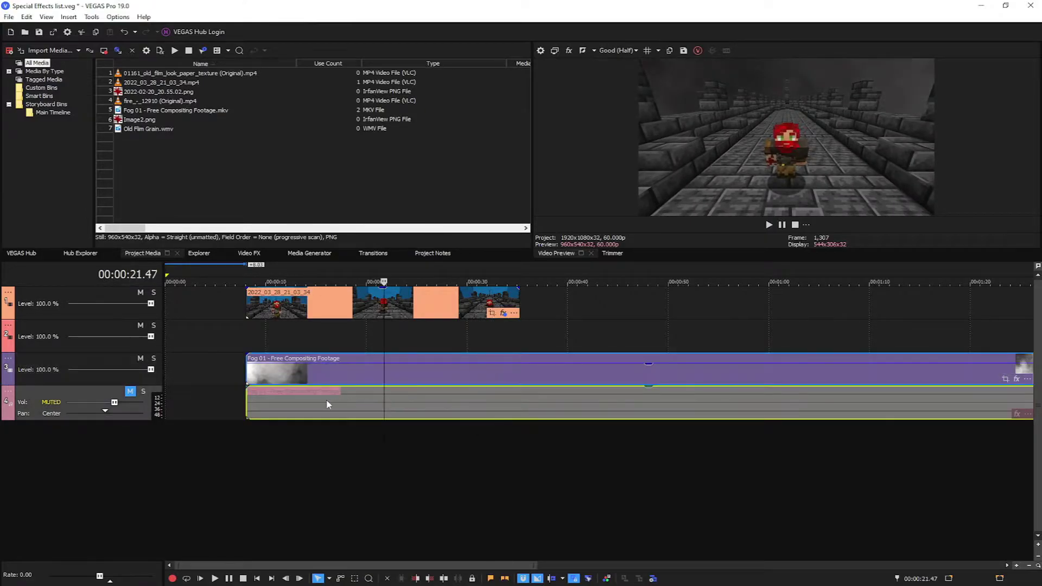
left_click(461, 376)
left_click(276, 379)
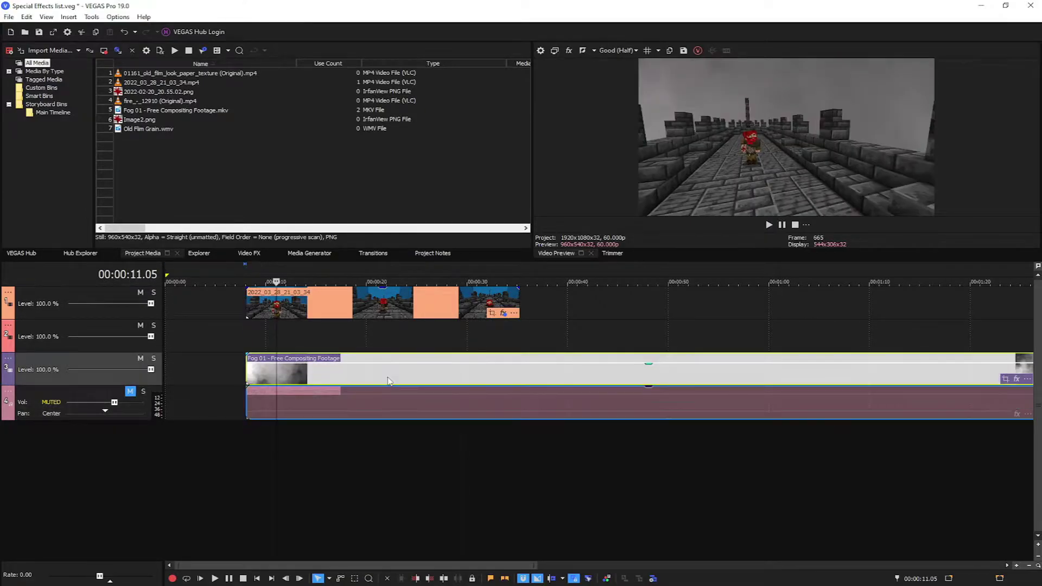
left_click(388, 380)
left_click(369, 405)
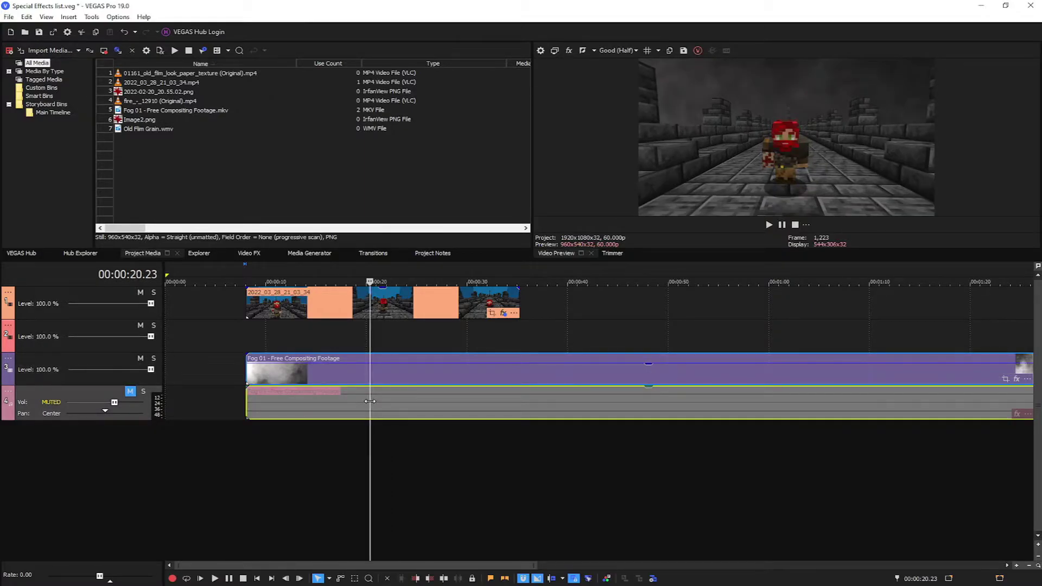
Remove the fog video from its group with the audio and delete the fog's audio event
right_click(415, 380)
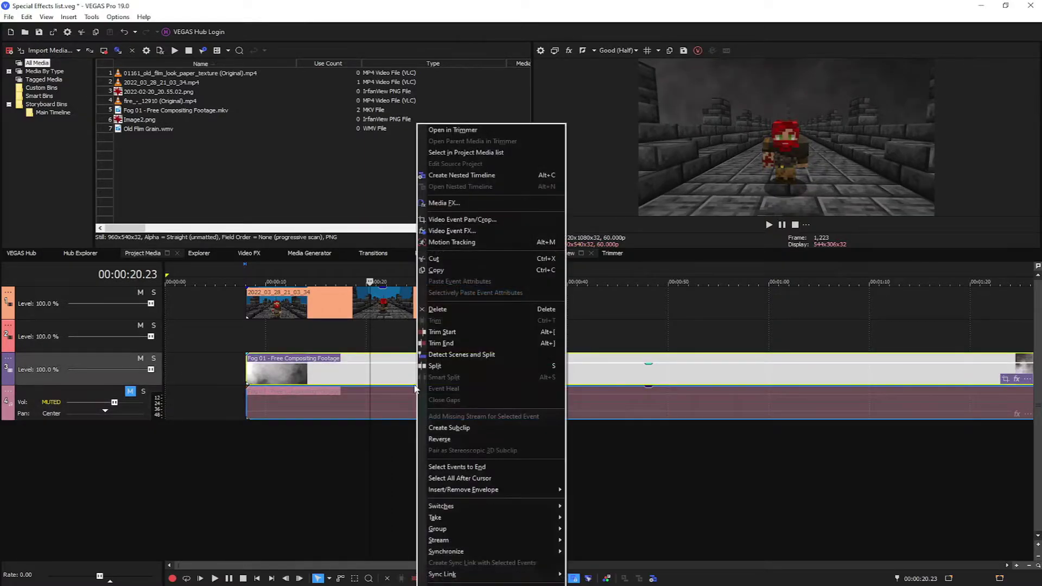
right_click(388, 383)
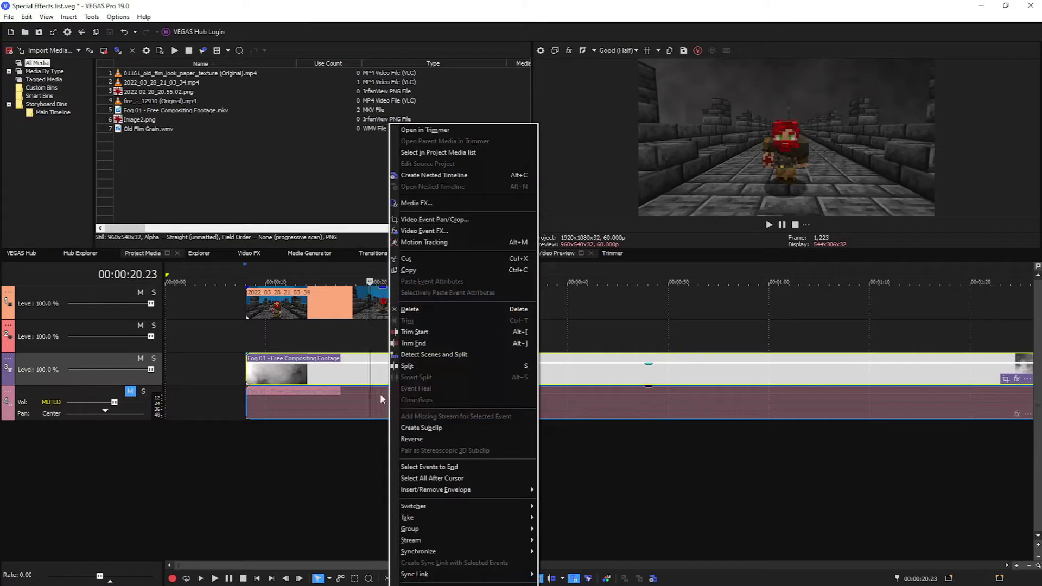
mouse_move(445, 529)
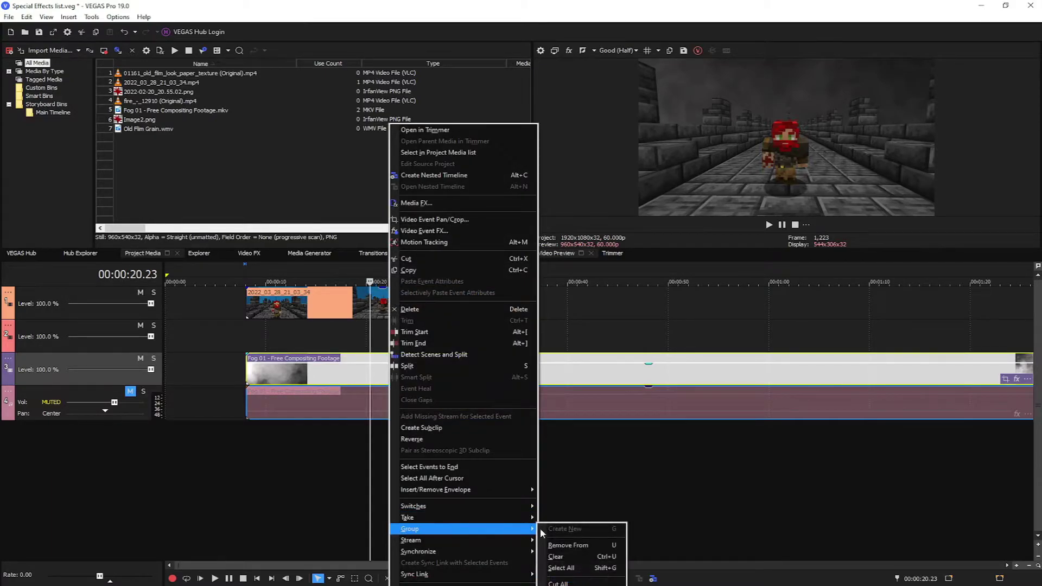
left_click(582, 545)
left_click(457, 413)
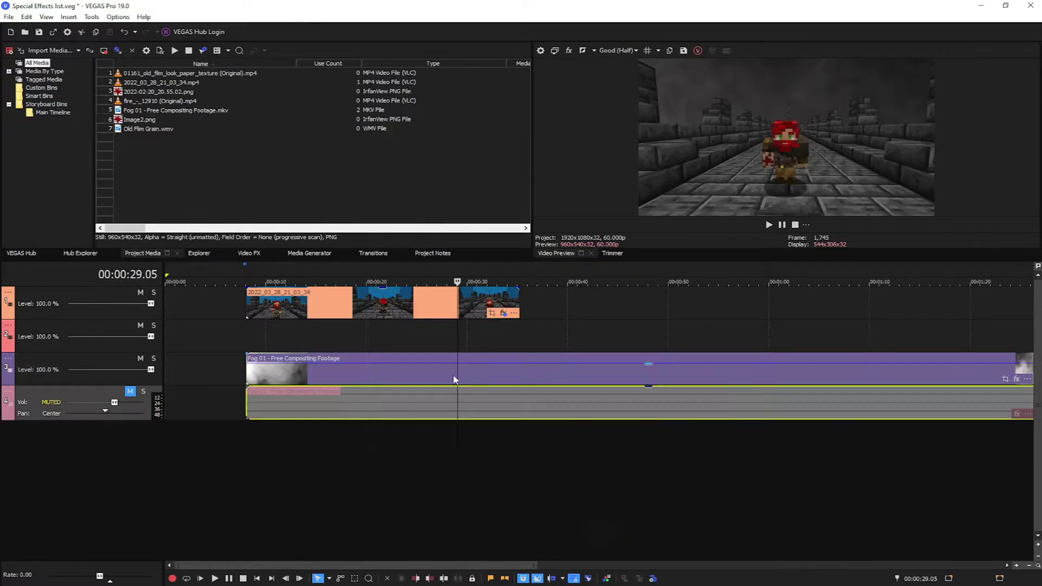
left_click(452, 379)
left_click_drag(507, 409, 441, 412)
key("Delete")
Place Image2.png at the start of the second track and slide the fog footage to start at about 7 seconds
left_click_drag(506, 383, 457, 366)
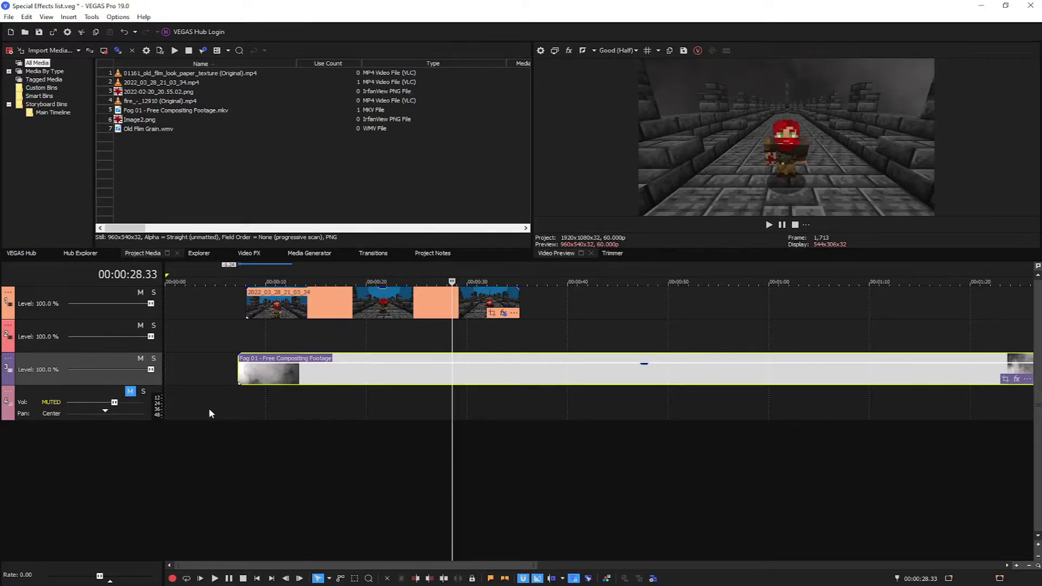
left_click_drag(360, 374, 343, 376)
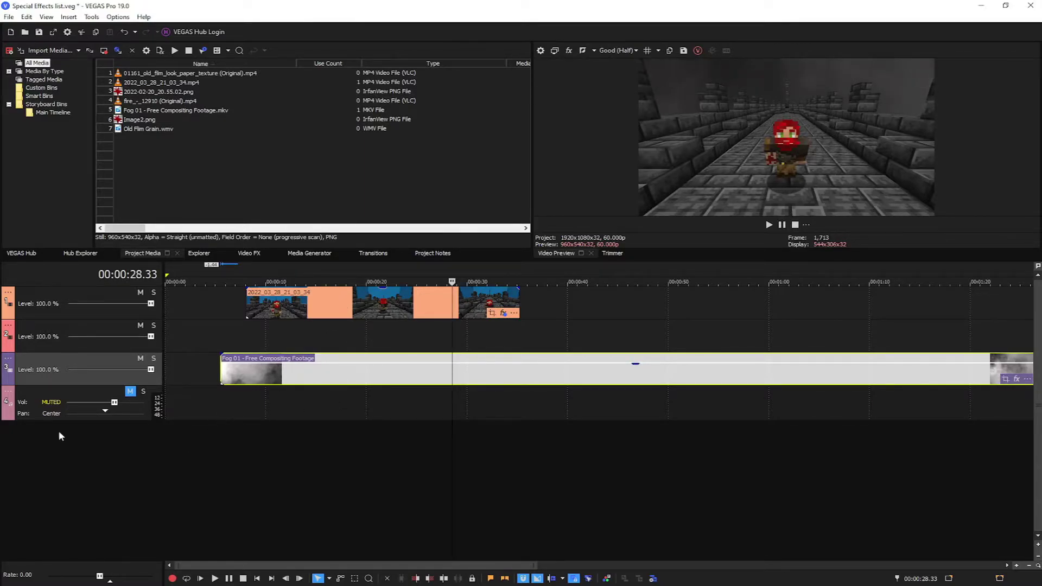
left_click(142, 120)
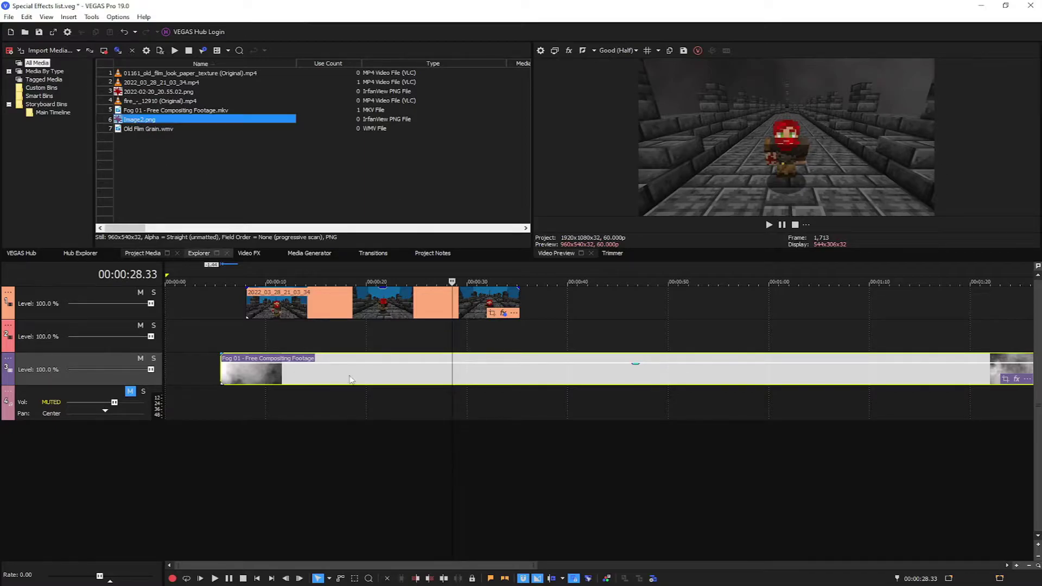
left_click_drag(175, 301, 174, 329)
left_click_drag(321, 386, 339, 386)
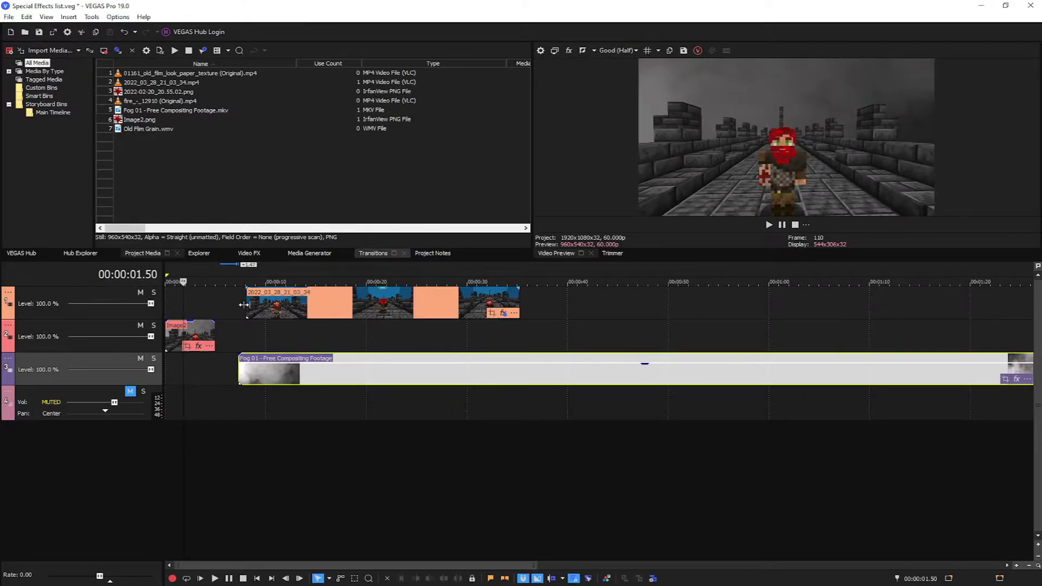
Move the Image2 still up to the first track and butt the gameplay clip against its end
left_click(201, 339)
left_click_drag(194, 308, 194, 309)
left_click_drag(295, 307, 266, 310)
Play back the cut from the still to the gameplay clip and slide the fog footage to start at about 9 seconds
left_click(203, 272)
left_click(770, 225)
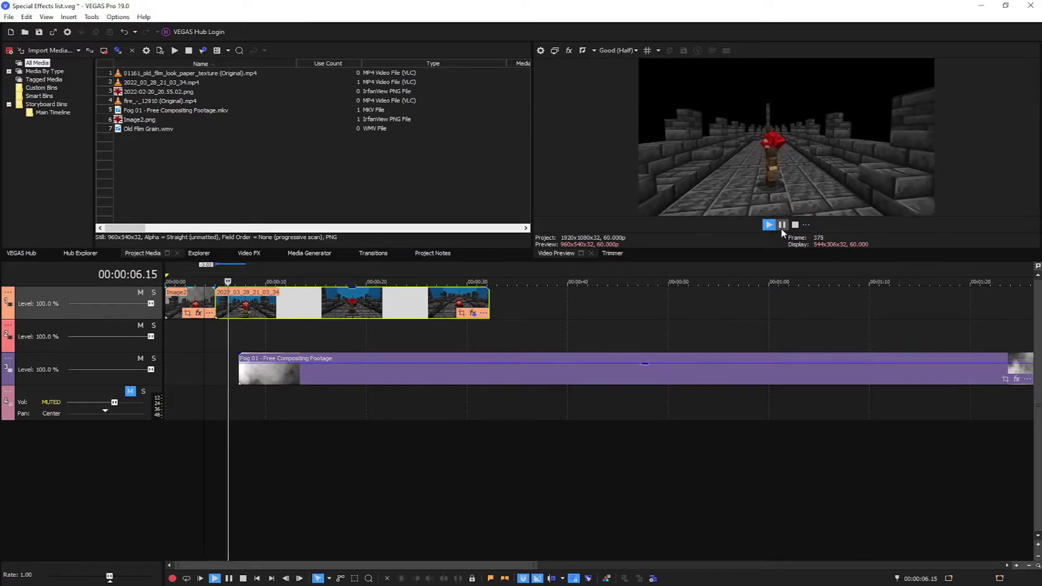
left_click_drag(413, 364, 392, 364)
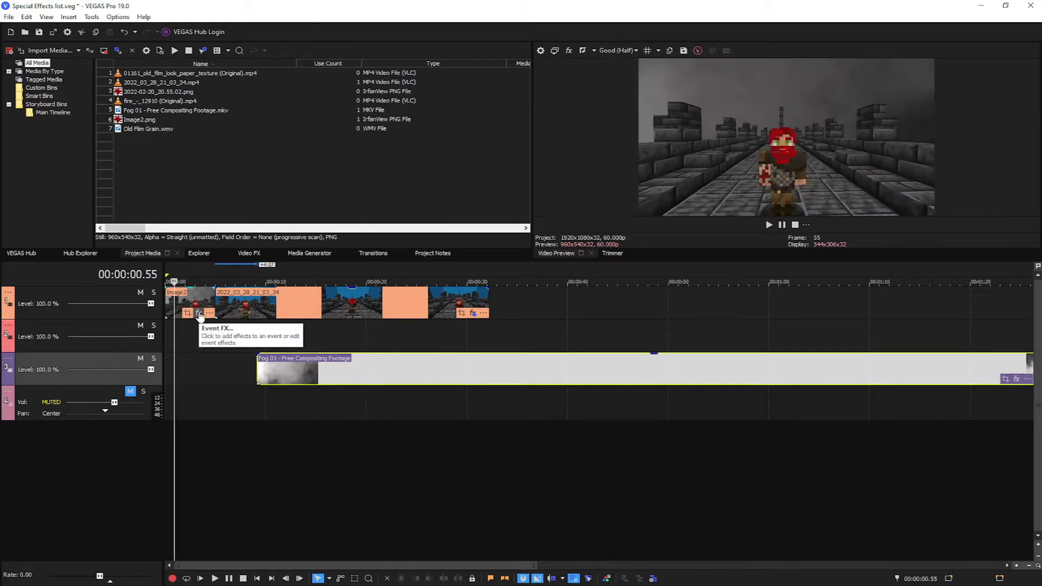
Lay Old Film Grain.wmv on the second track trimmed to the still's length and slide the gameplay clip to start at about 9 seconds
left_click(143, 137)
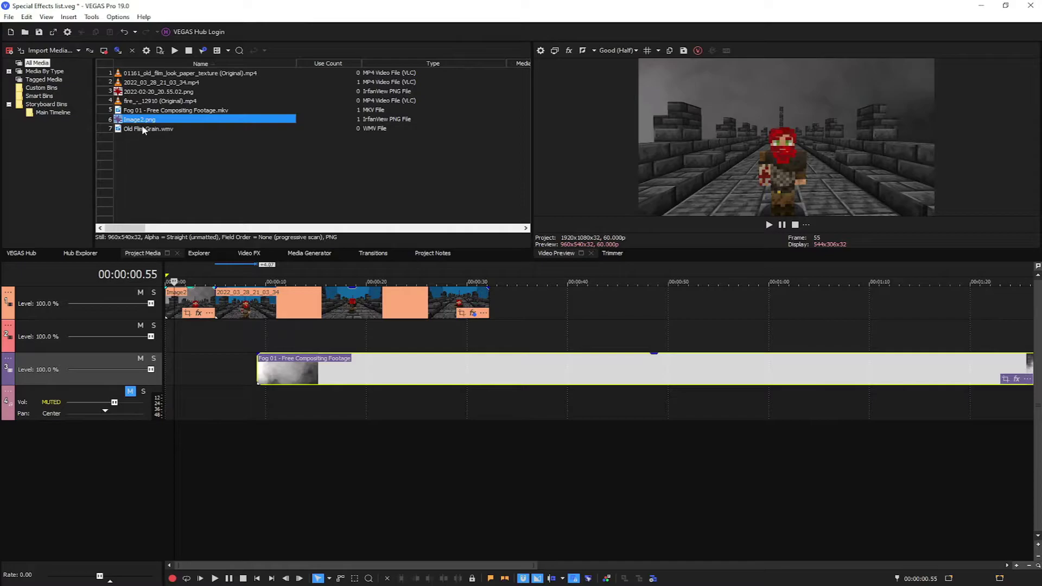
left_click_drag(145, 132, 186, 332)
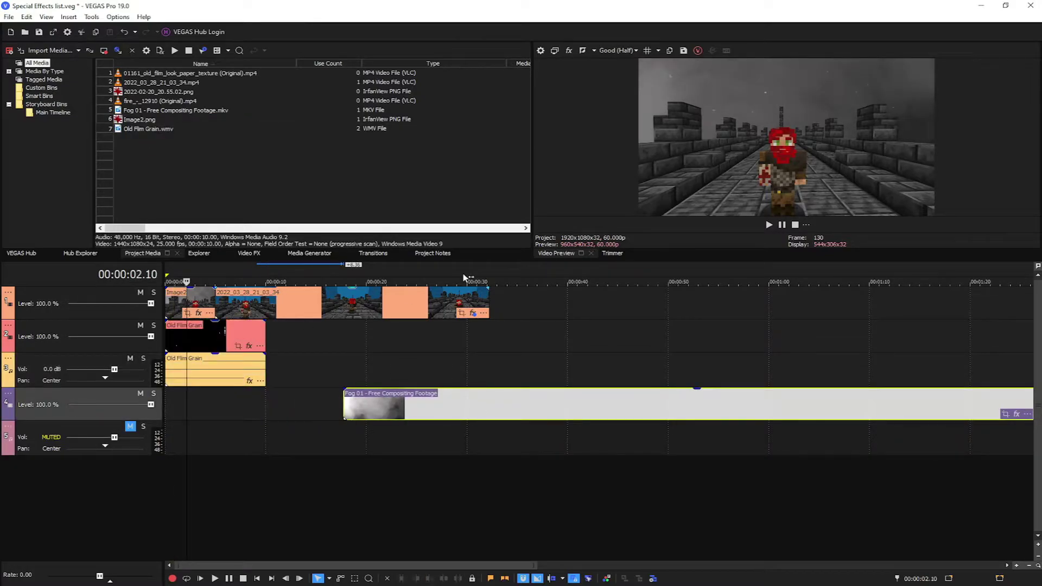
left_click_drag(311, 313, 350, 313)
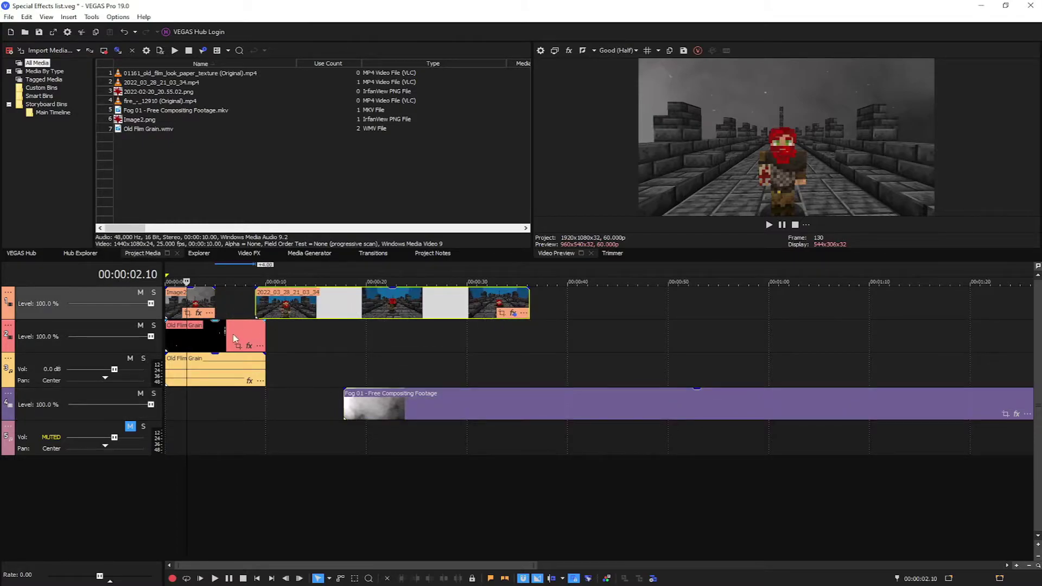
left_click_drag(264, 339, 215, 339)
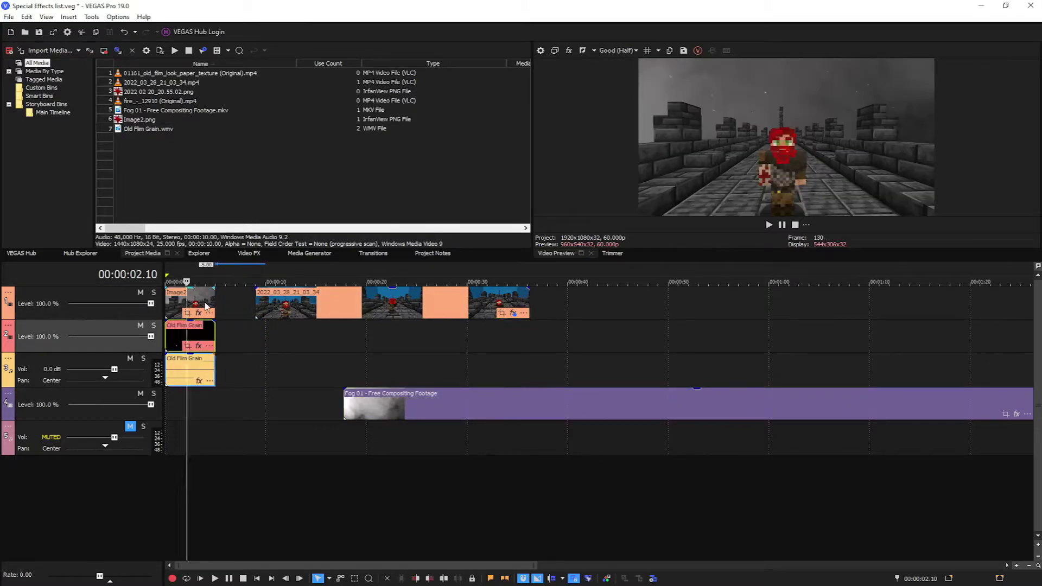
Move the Image2 still down to the fog footage's track and delete the film grain's audio event along with its track
left_click(205, 304)
left_click_drag(205, 304, 205, 405)
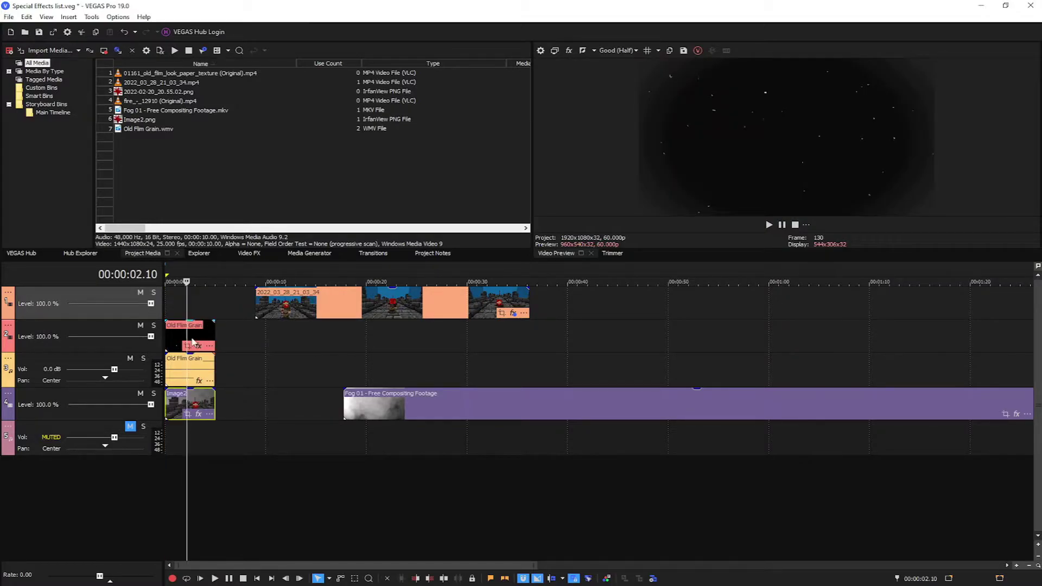
left_click(202, 369)
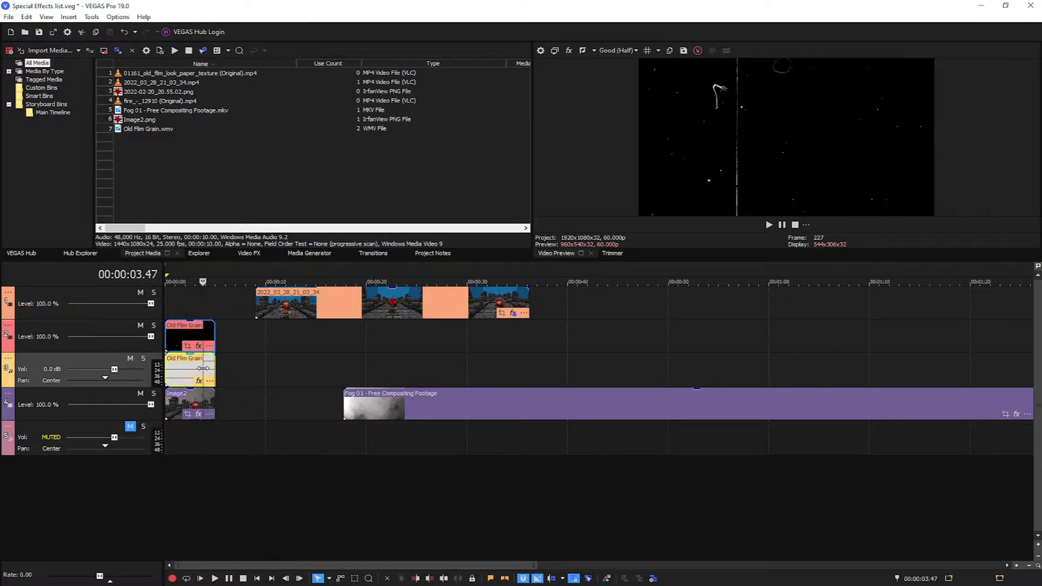
left_click(182, 368)
key("Delete")
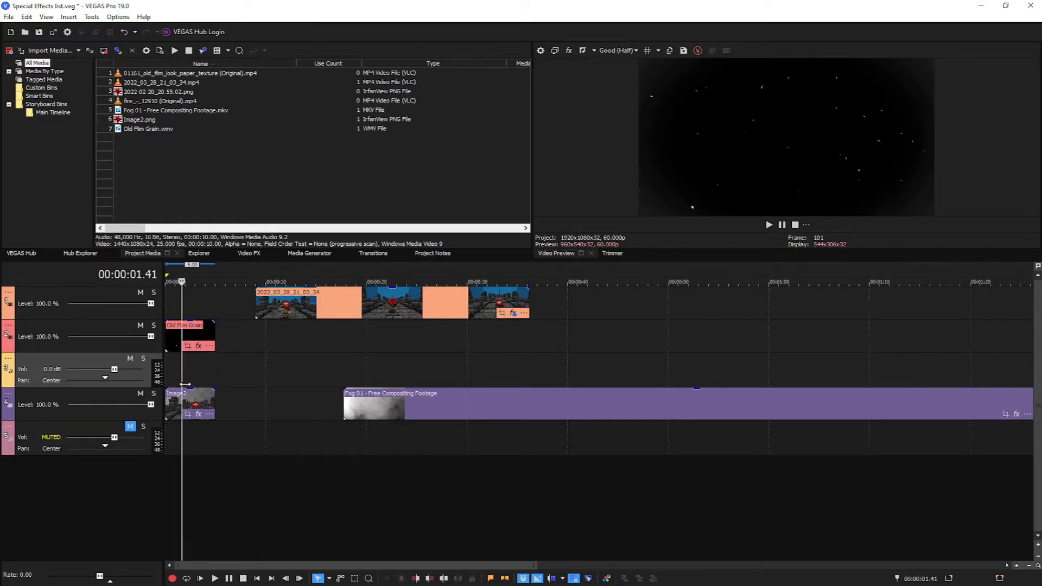
key("Delete")
Lower the film grain clip's opacity to about 68% and play back the still with the grain over it
left_click(189, 332)
left_click(173, 317)
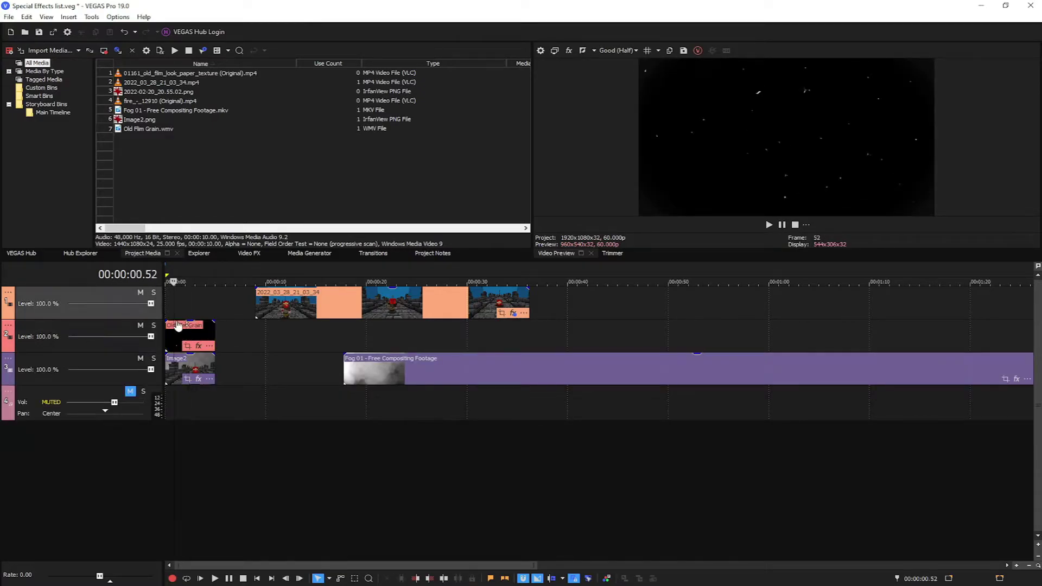
left_click_drag(191, 325, 192, 332)
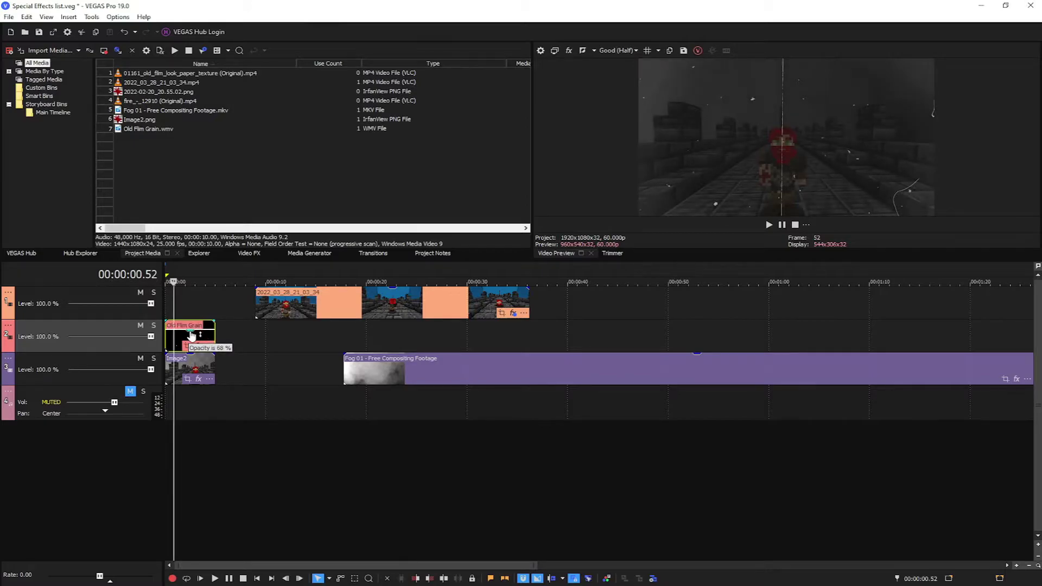
left_click(166, 276)
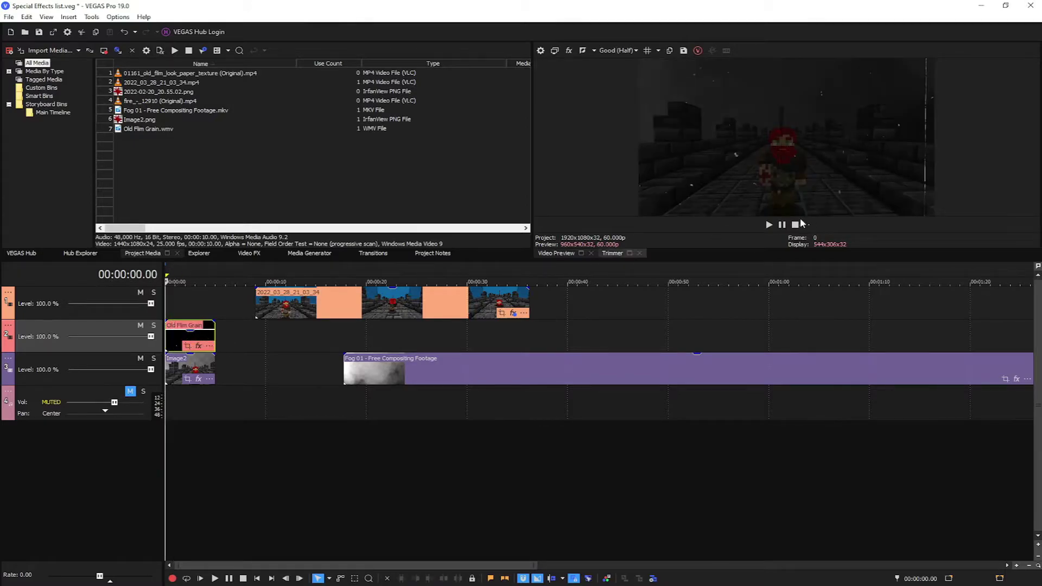
left_click(768, 225)
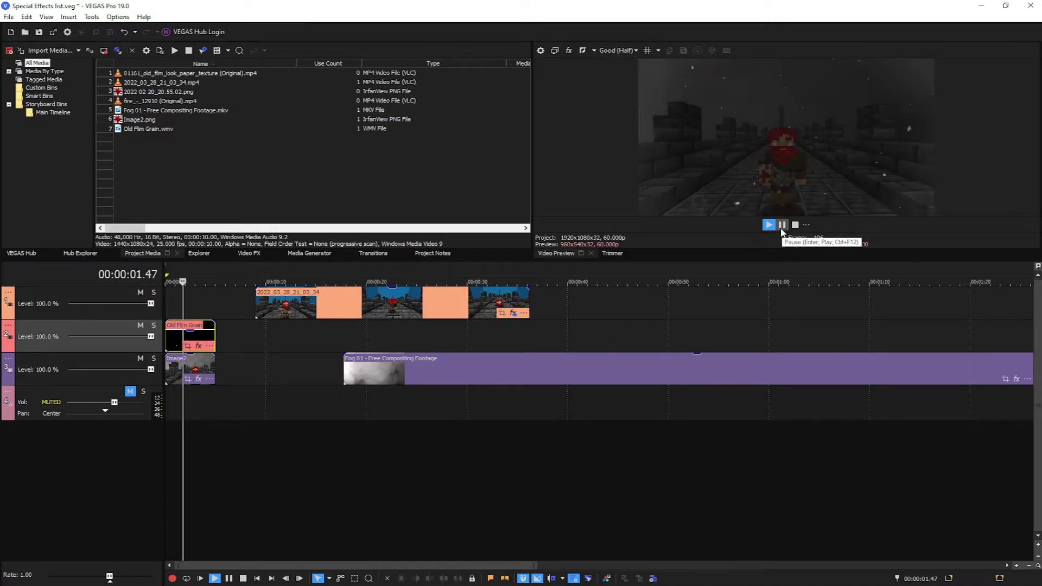
key("space")
Apply the Very Old Film preset of Film Effects to the grain clip with grain 0.094 and tint 0.174
left_click(199, 345)
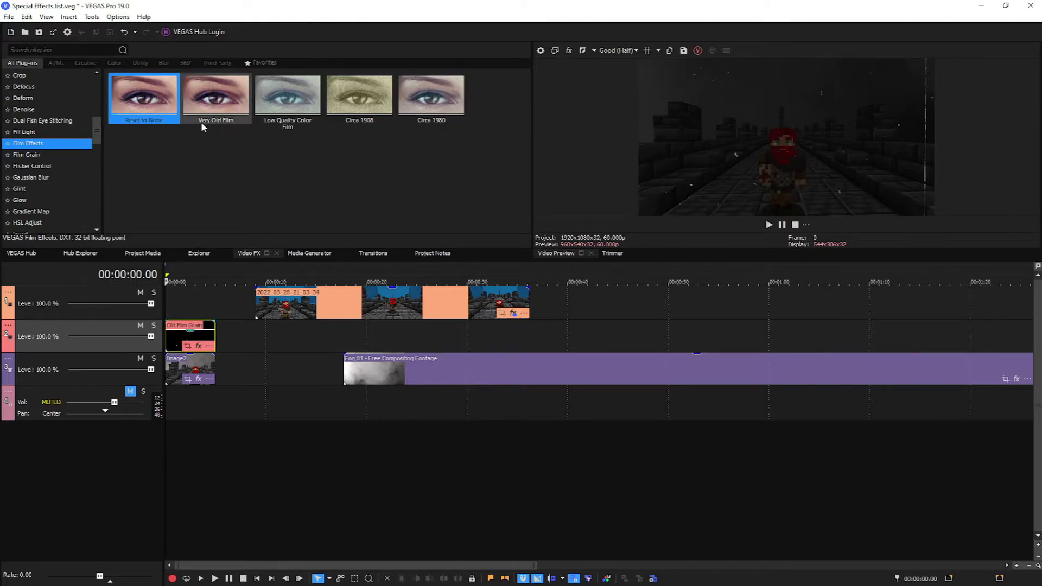
left_click_drag(216, 91, 188, 343)
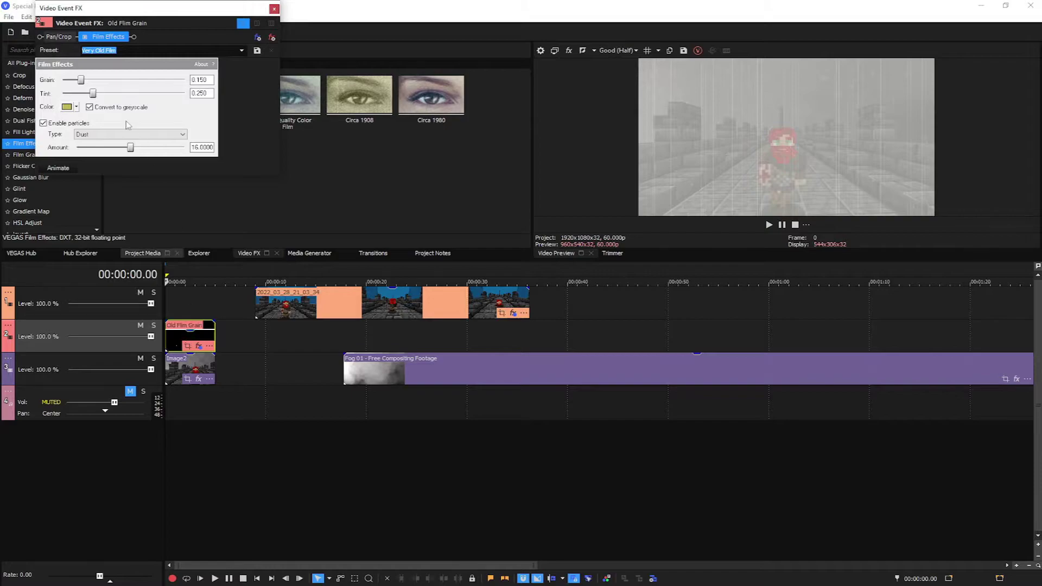
left_click_drag(79, 83, 90, 98)
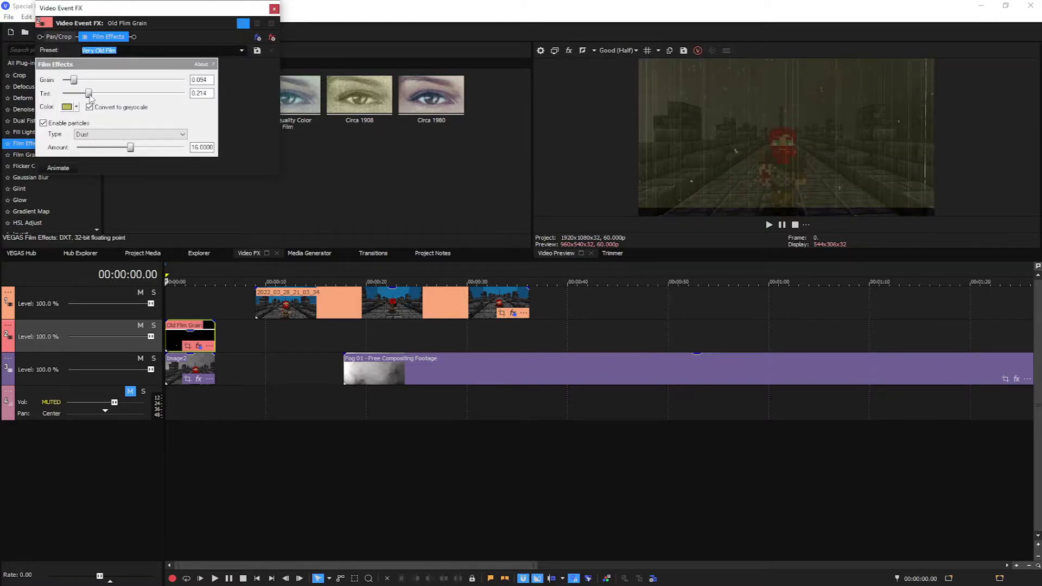
left_click_drag(90, 95, 85, 96)
left_click(90, 107)
left_click(90, 108)
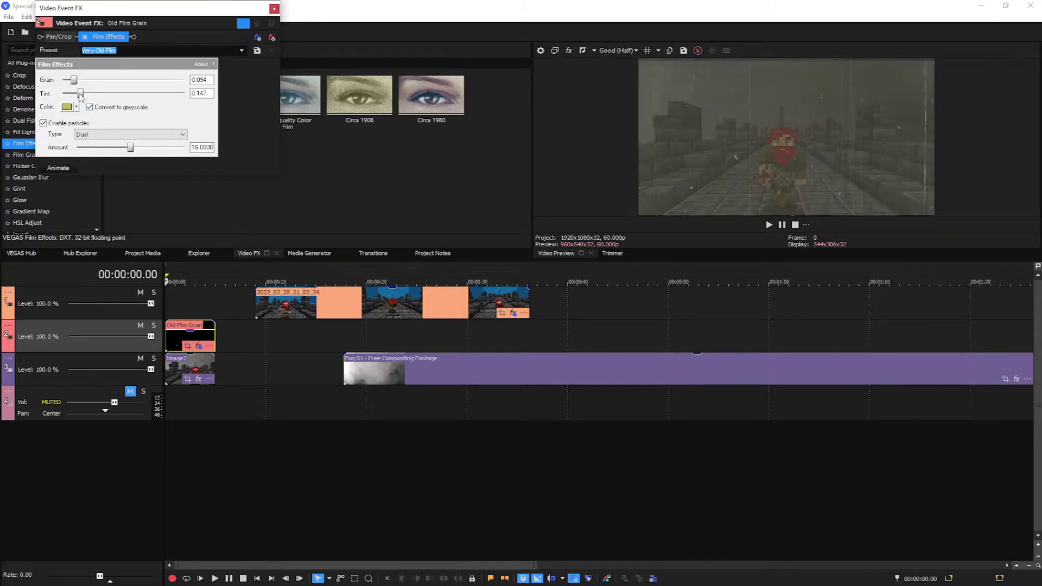
left_click_drag(83, 94, 80, 93)
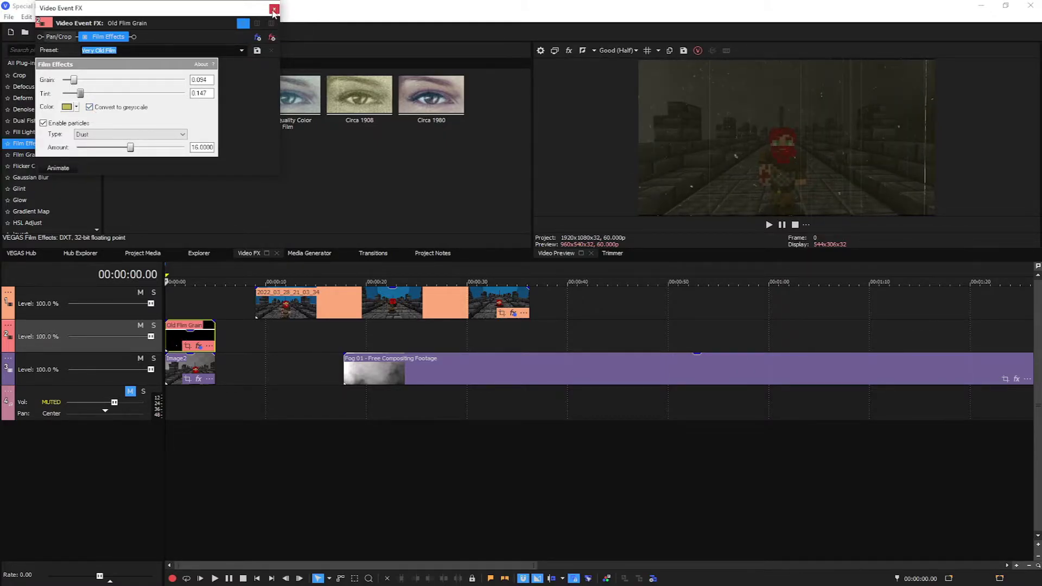
left_click_drag(84, 96, 84, 93)
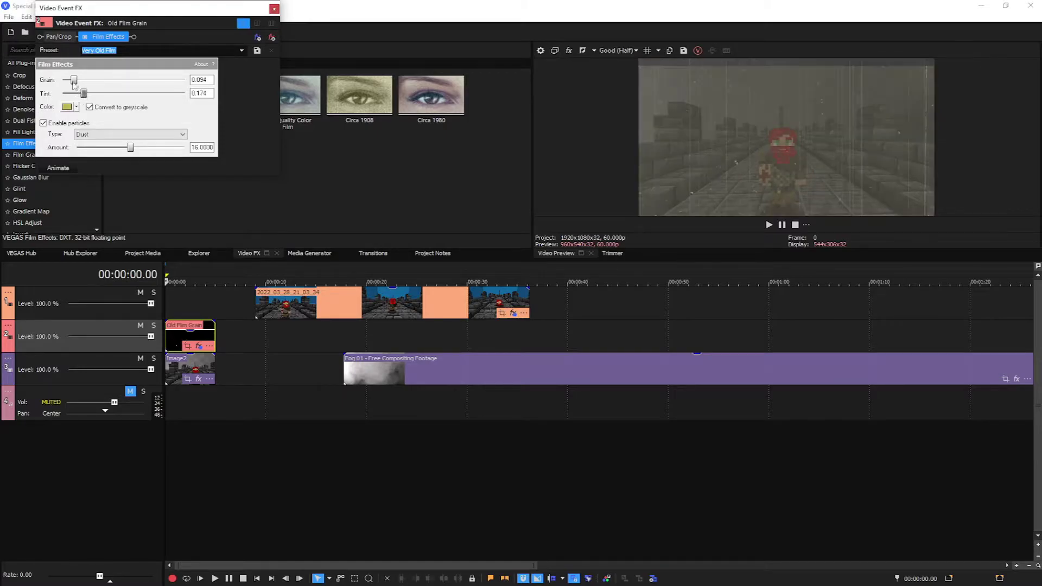
left_click(274, 9)
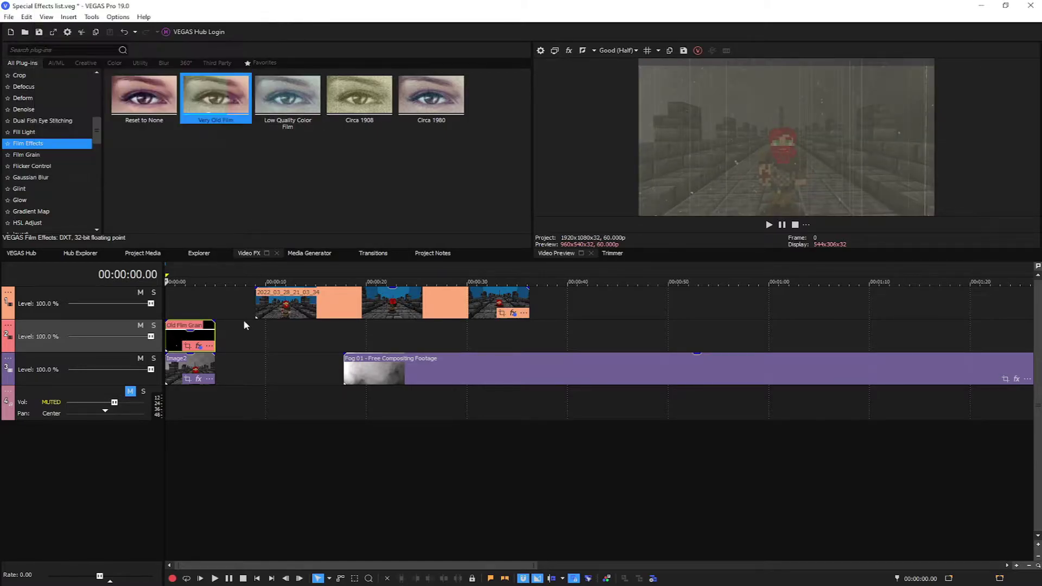
Play back the still from the start to check the old film look
left_click(172, 272)
left_click(768, 225)
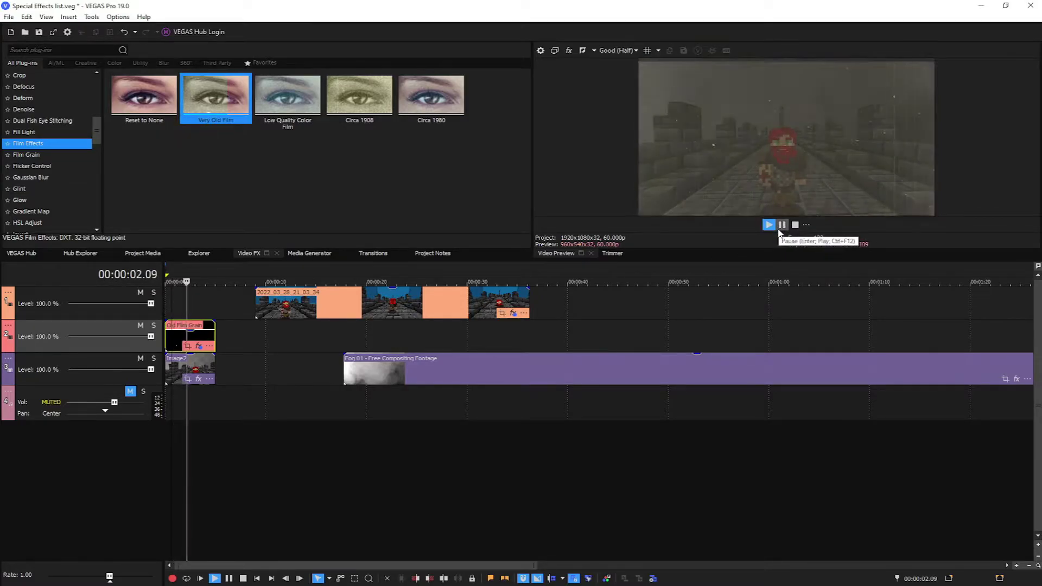
left_click(781, 224)
Slide the gameplay clip and fog footage back to the still's end and play back the cut
left_click_drag(422, 370, 285, 366)
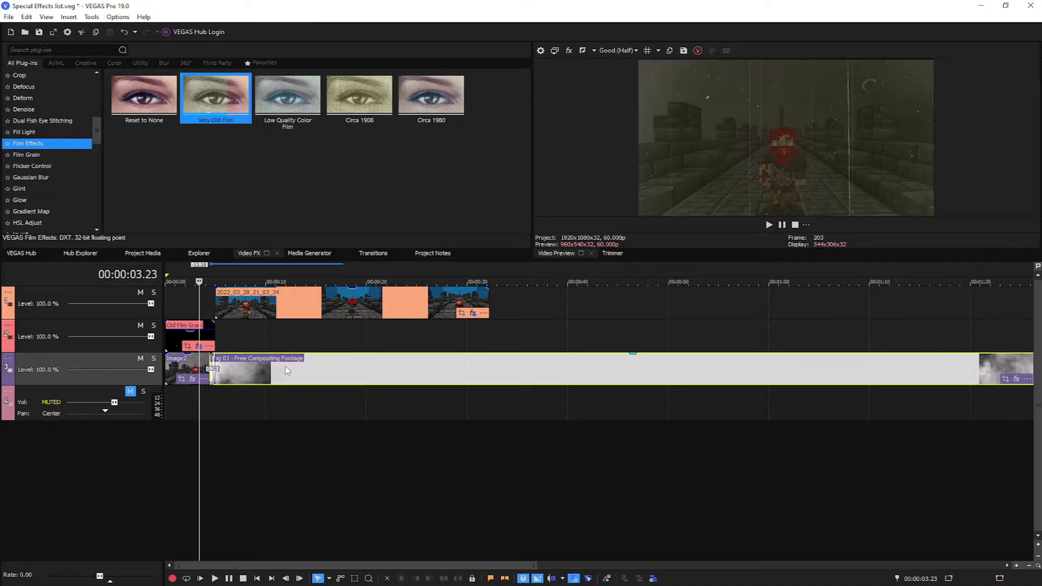
left_click(768, 225)
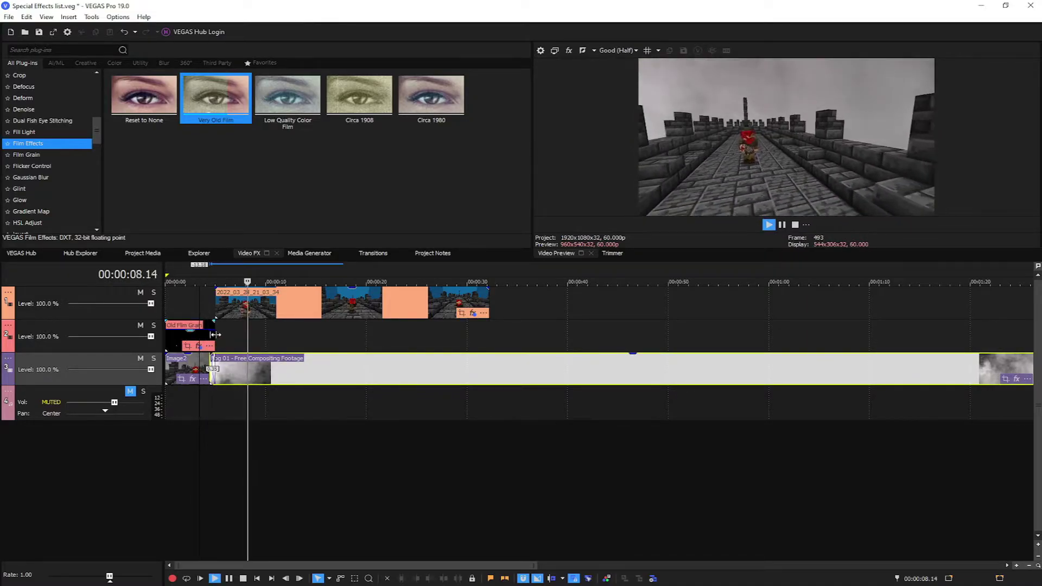
left_click(219, 335)
mouse_move(219, 334)
left_mouse_down()
mouse_move(230, 334)
mouse_move(216, 325)
left_mouse_up()
left_click(205, 280)
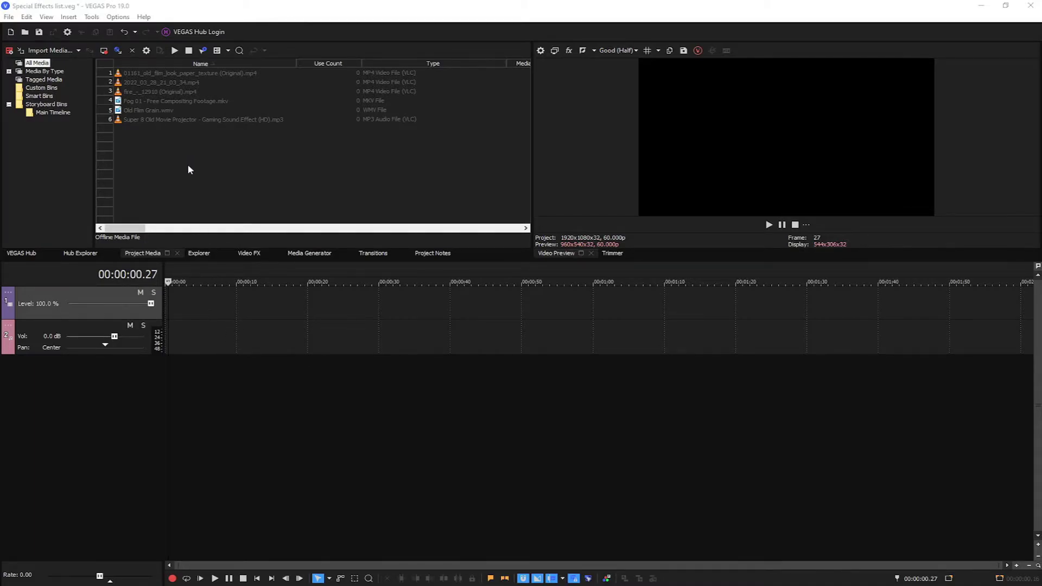
Place the 2022_03_28_21_03_34.mp4 gameplay clip at the start of the first track on the empty timeline
left_click(158, 120)
left_click(165, 83)
left_click_drag(165, 83, 195, 319)
left_click(172, 284)
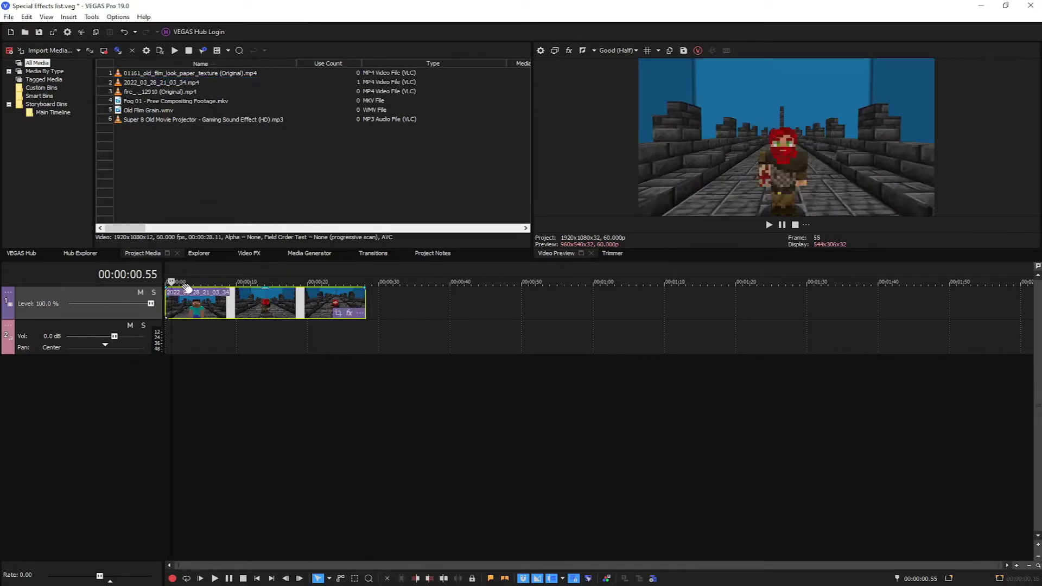
Split the gameplay clip at frame 2 and delete the opening piece so the clip starts at zero
scroll(225, 301, "up", 4)
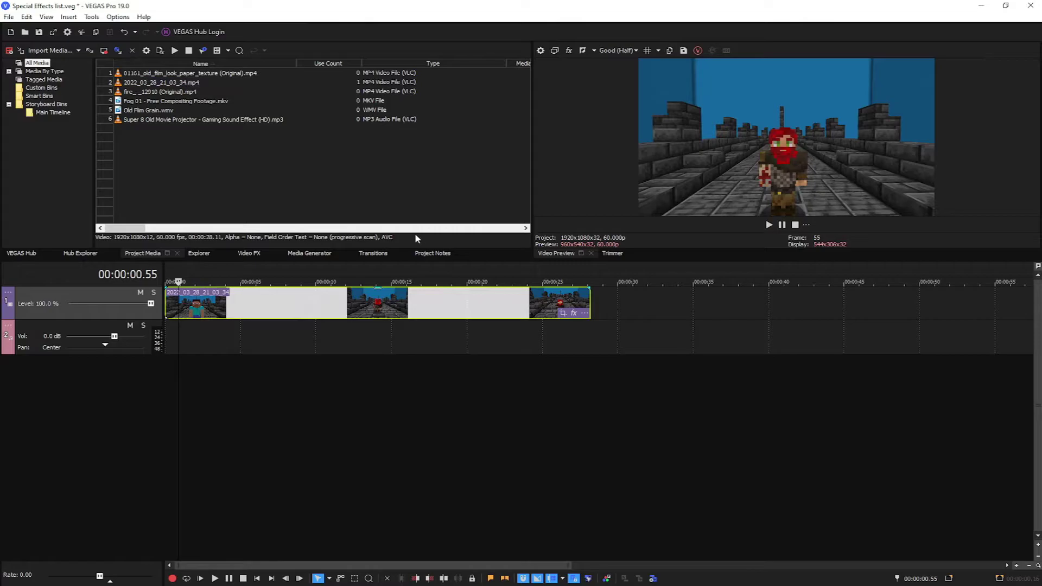
left_click(175, 266)
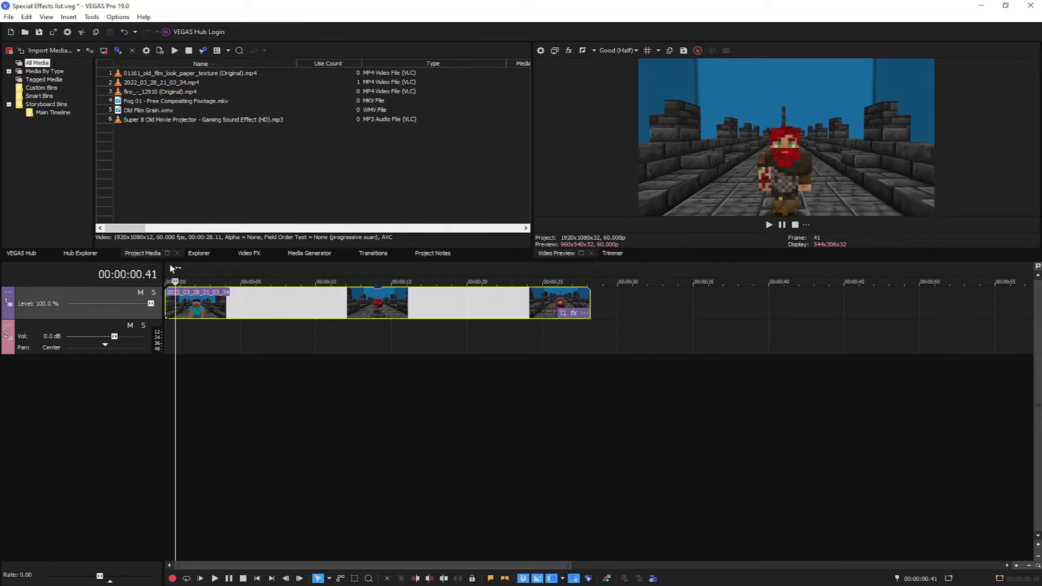
left_click(170, 267)
left_click(168, 266)
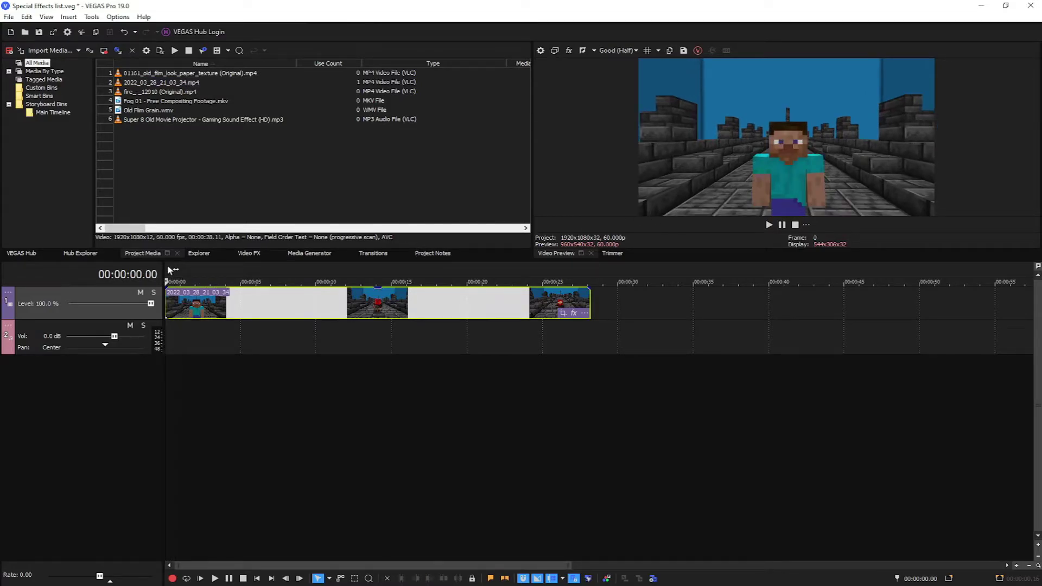
key("Right")
key("Home")
key("Right")
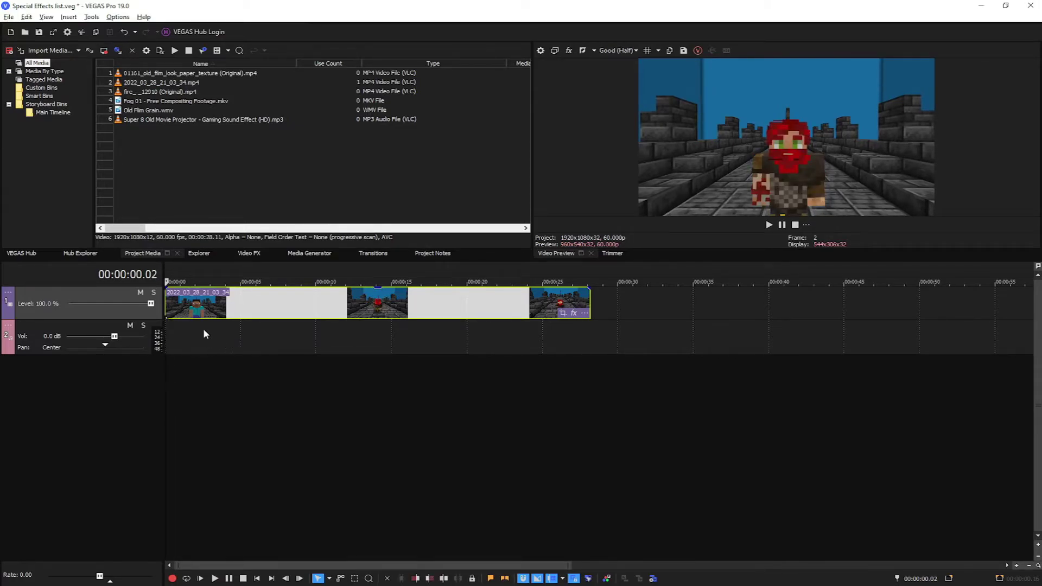
scroll(203, 328, "up", 10)
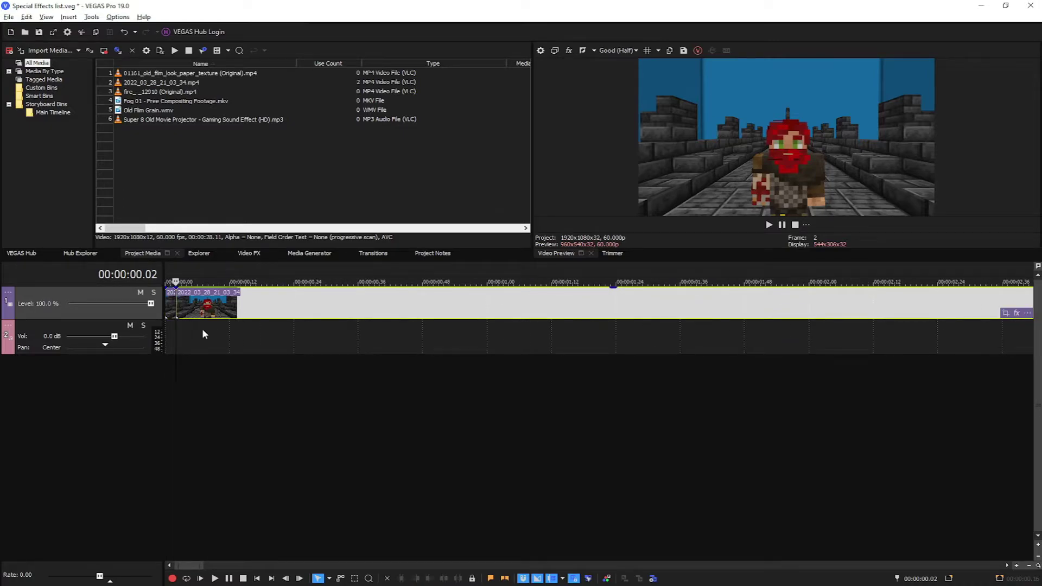
left_click(167, 305)
key("Delete")
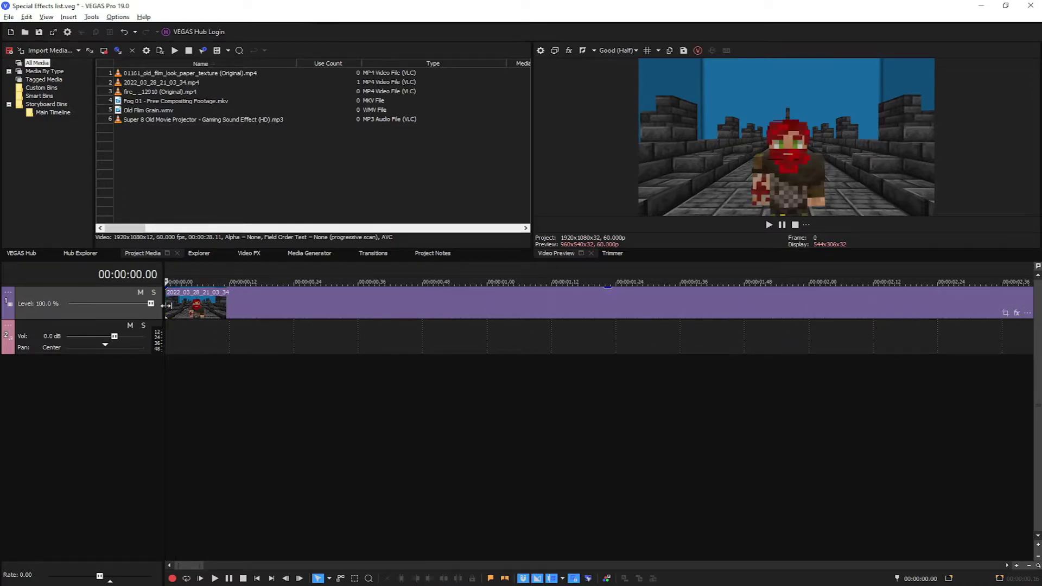
scroll(271, 304, "down", 5)
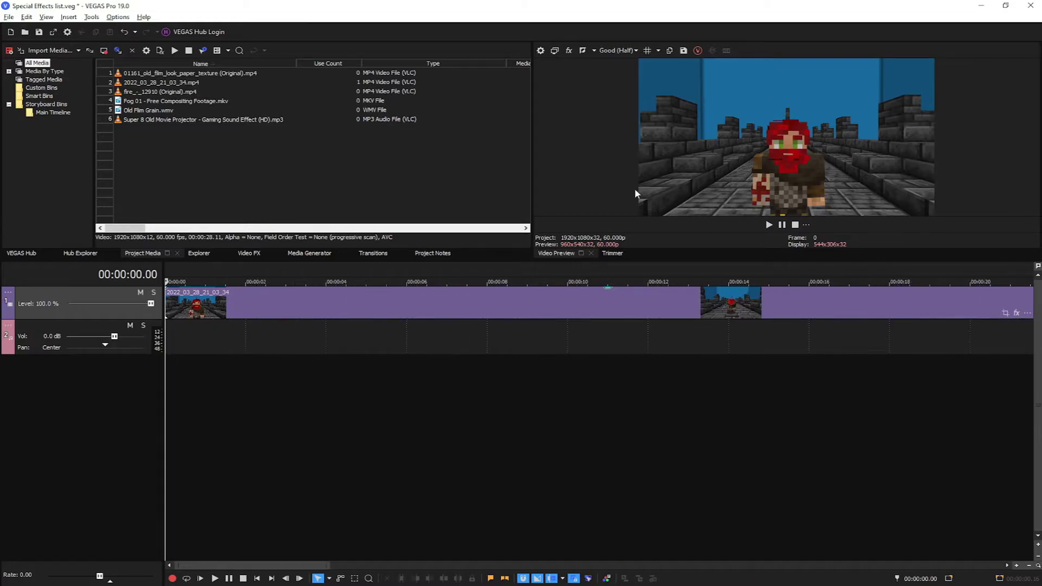
scroll(367, 319, "down", 3)
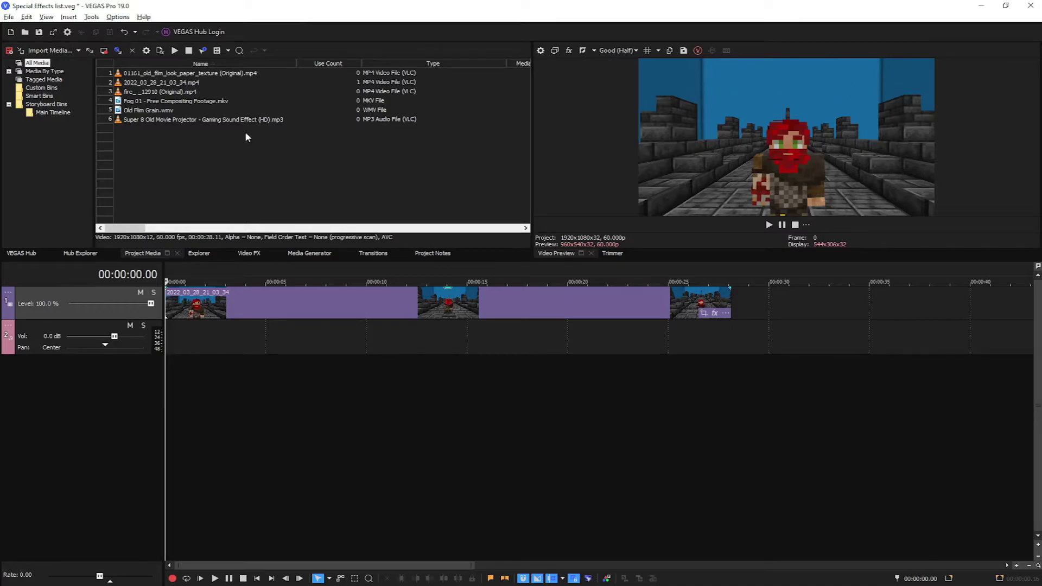
Add the Fog 01 footage on a new video track below the gameplay clip and return the gameplay clip to the timeline's start
left_click_drag(178, 101, 179, 353)
scroll(496, 343, "down", 5)
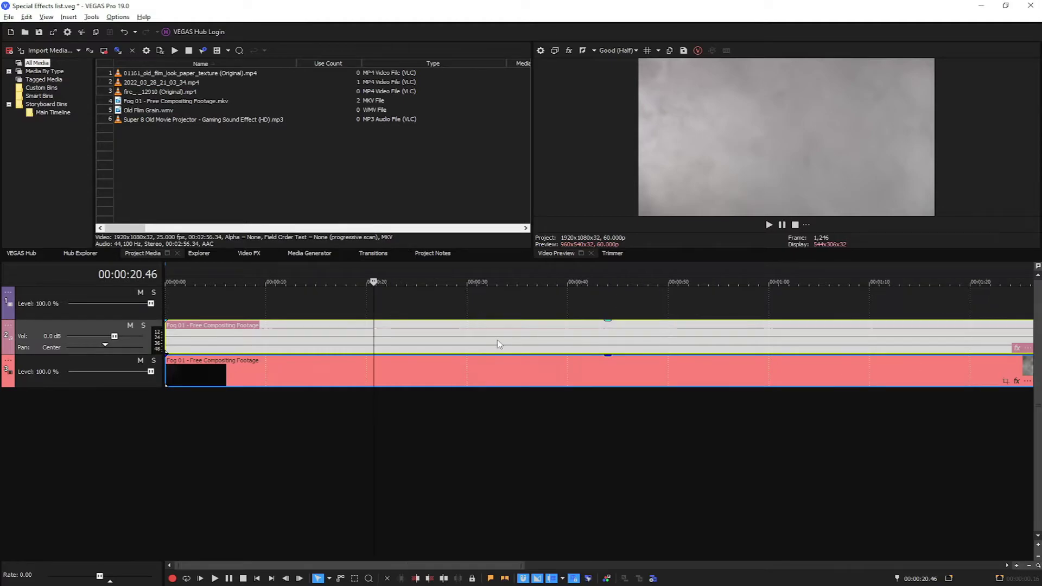
left_click_drag(909, 315, 165, 316)
scroll(181, 304, "up", 4)
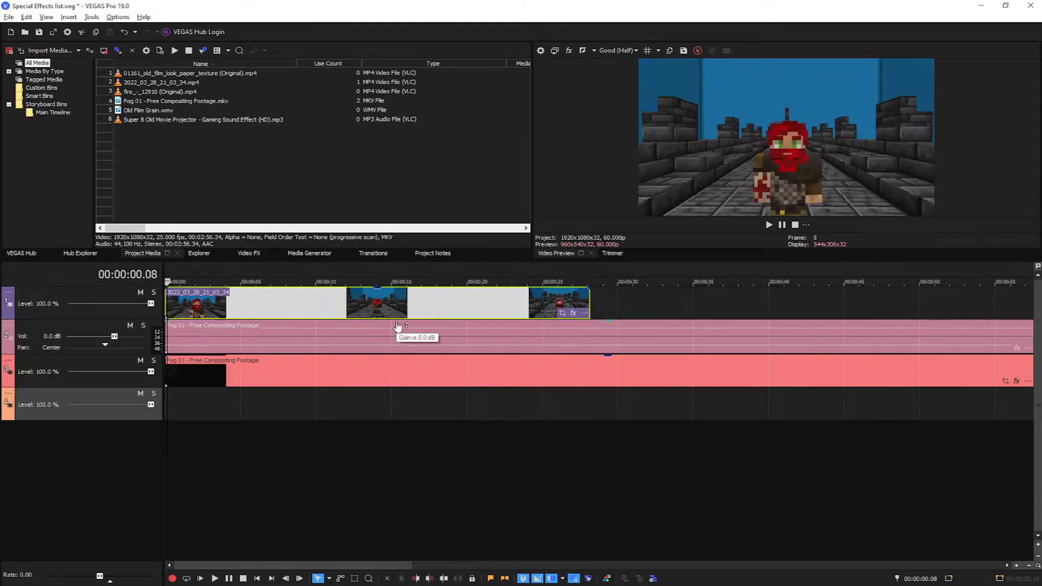
Add the Chroma Keyer effect with the Bluescreenfog preset to the gameplay clip
left_click(572, 314)
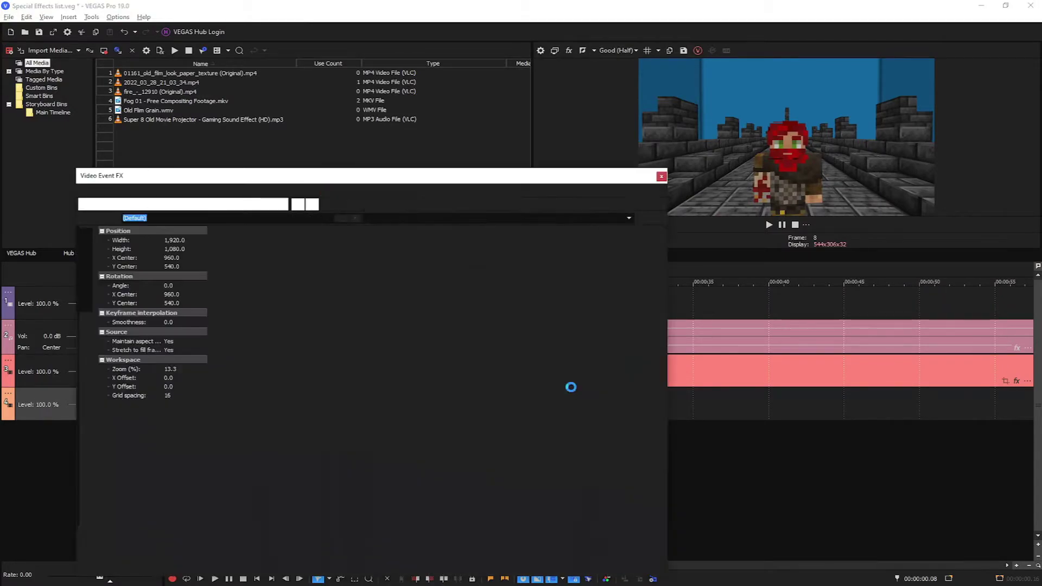
left_click(308, 331)
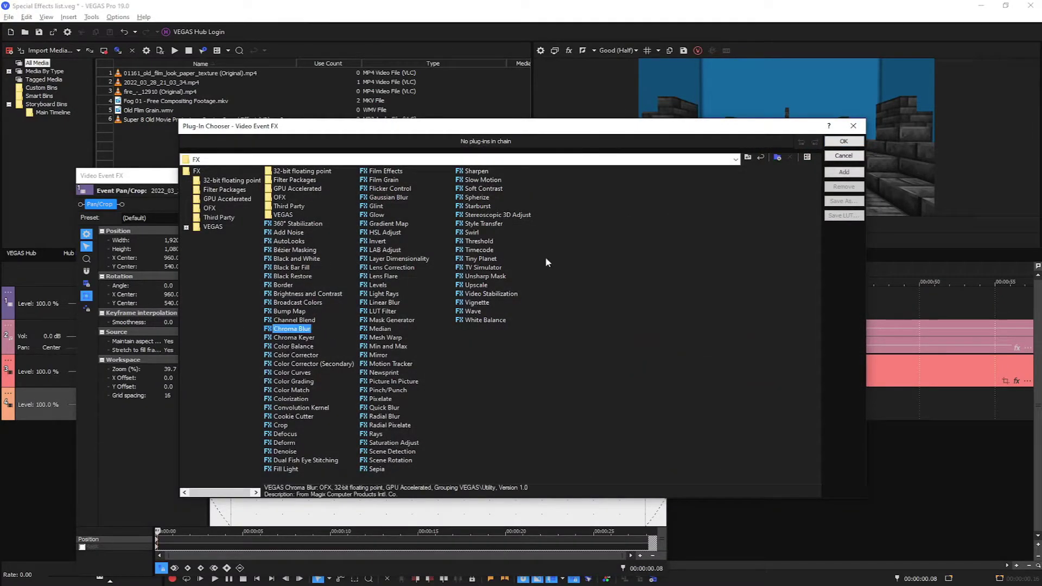
left_click(295, 337)
left_click(844, 143)
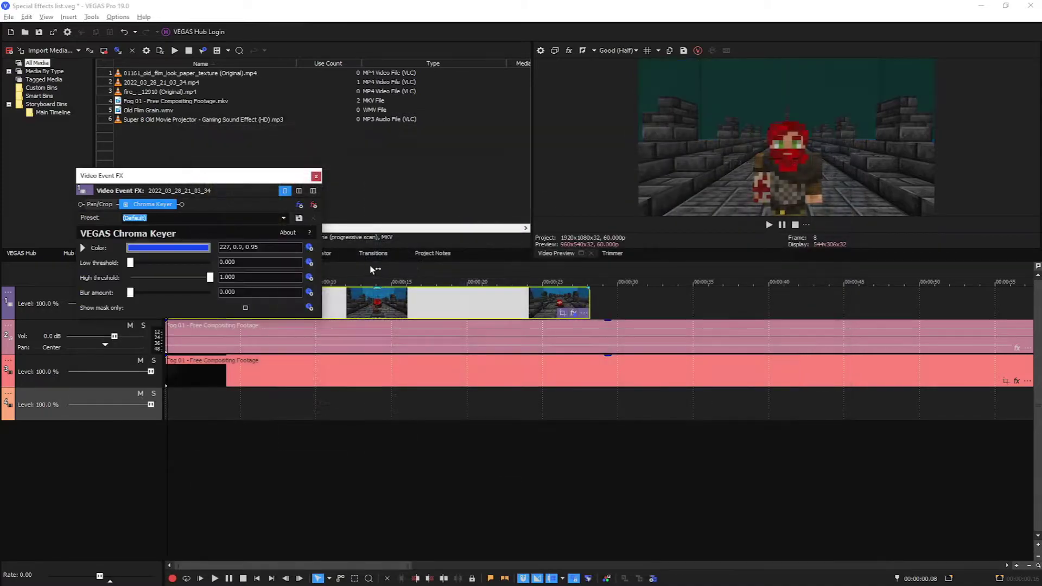
left_click(284, 218)
left_click(179, 251)
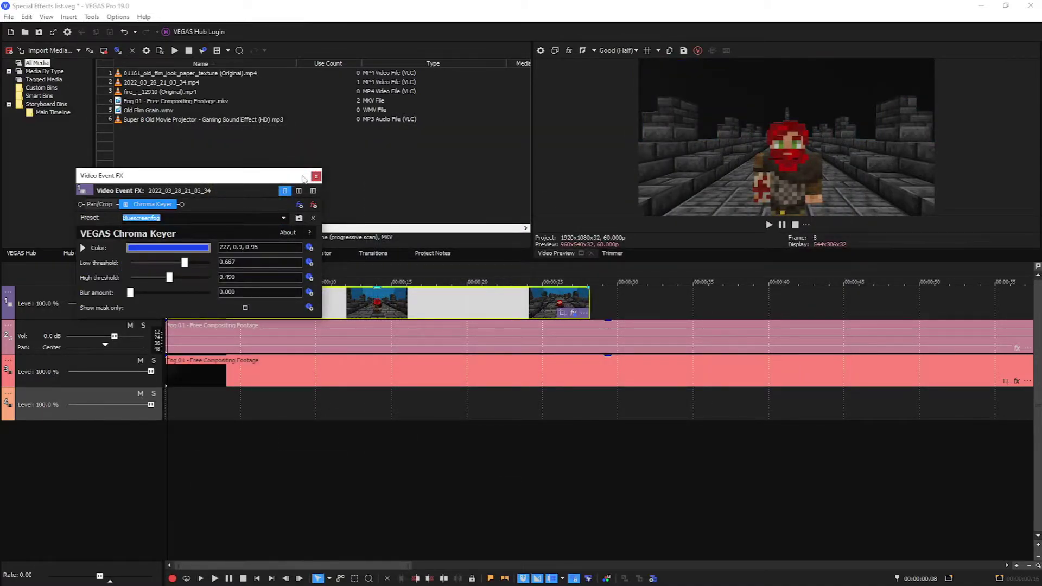
left_click(315, 176)
Delete the Fog 01 footage's audio event and place its video track directly below the gameplay track
left_click(183, 280)
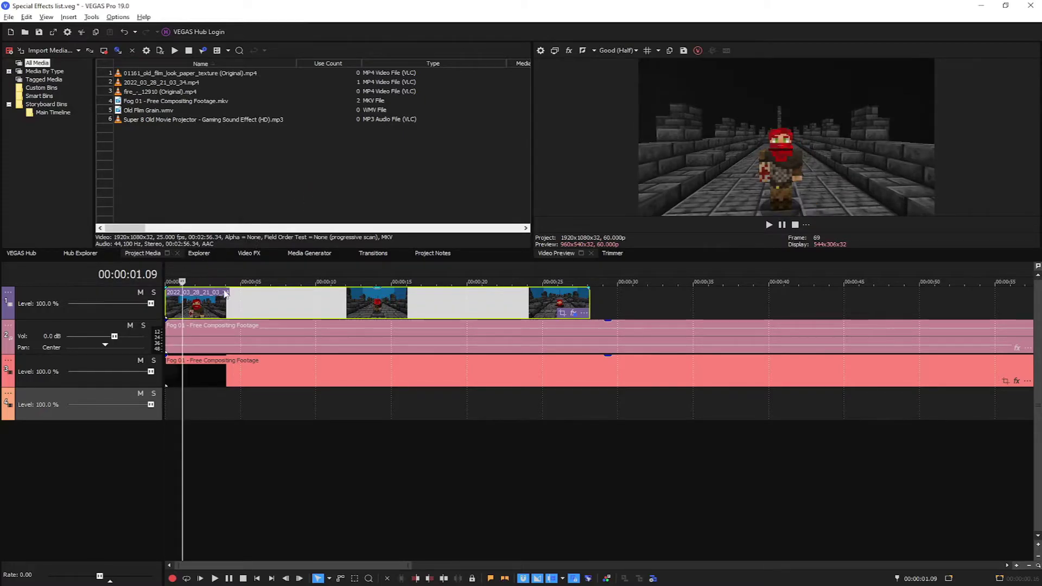
mouse_move(251, 294)
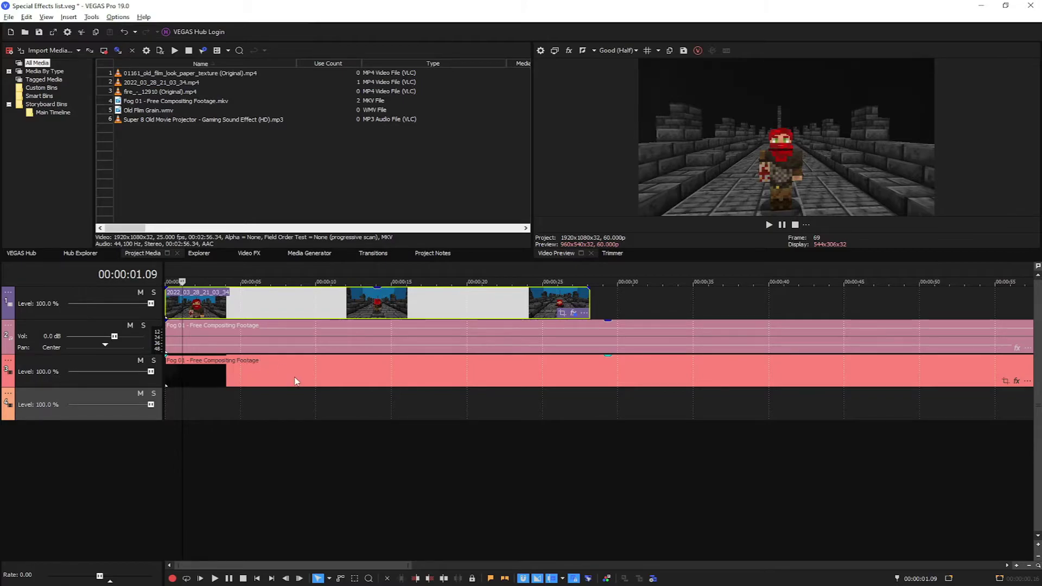
left_click(431, 340)
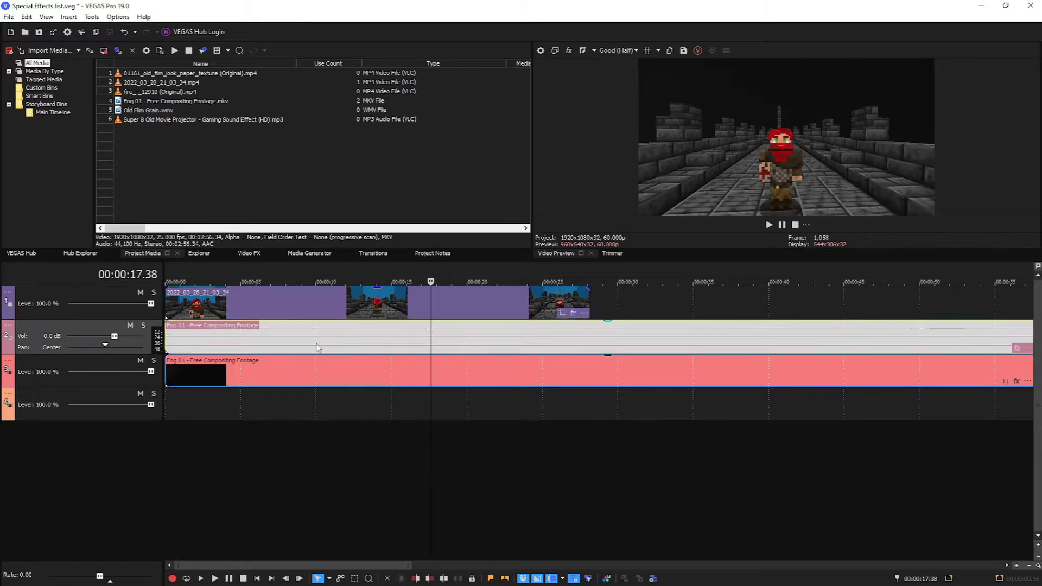
left_click(353, 344)
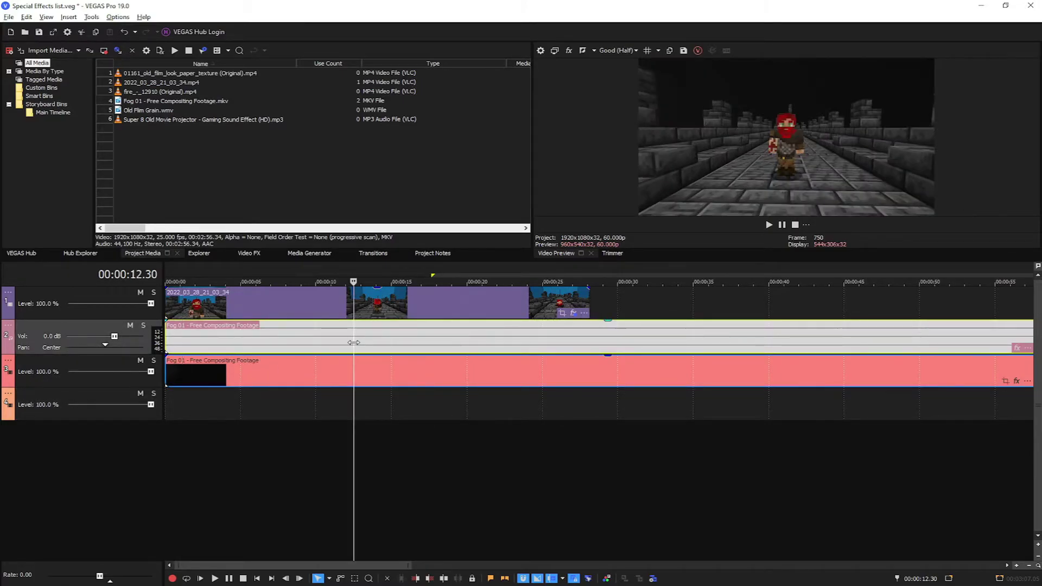
key("ctrl+z")
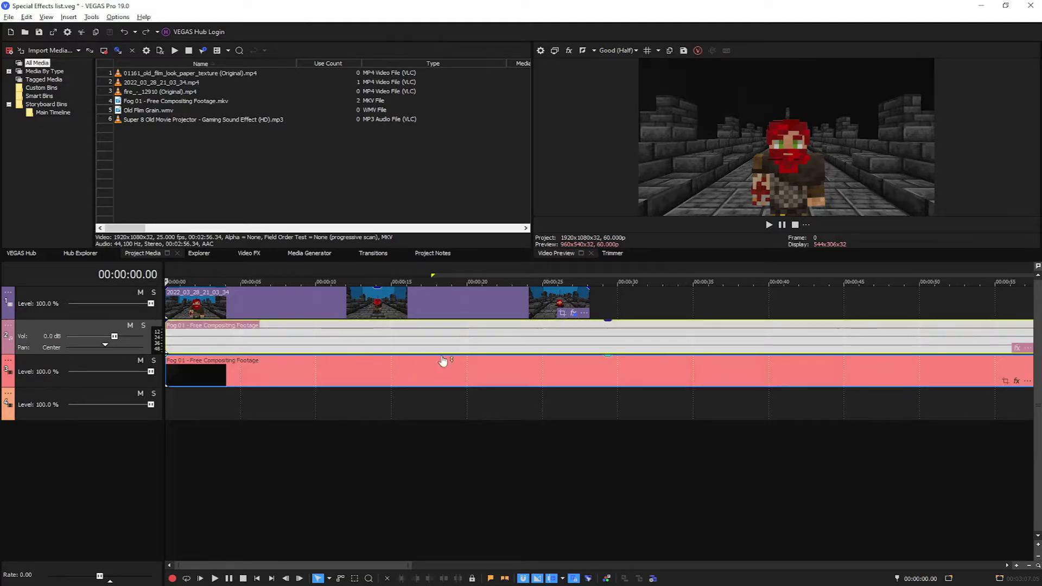
left_click(459, 334)
left_click(485, 336)
left_click(399, 335)
key("ctrl+shift+z")
key("ctrl+shift+z")
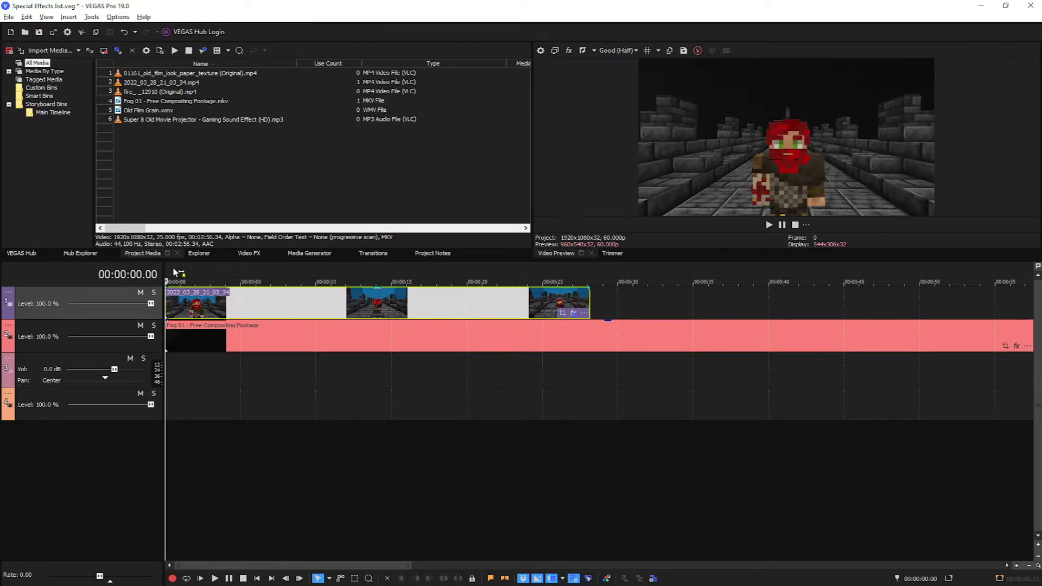
Split the fog footage at 00:00:22.22, delete the dark opening and trim the remainder to begin at the timeline's start
left_click(277, 336)
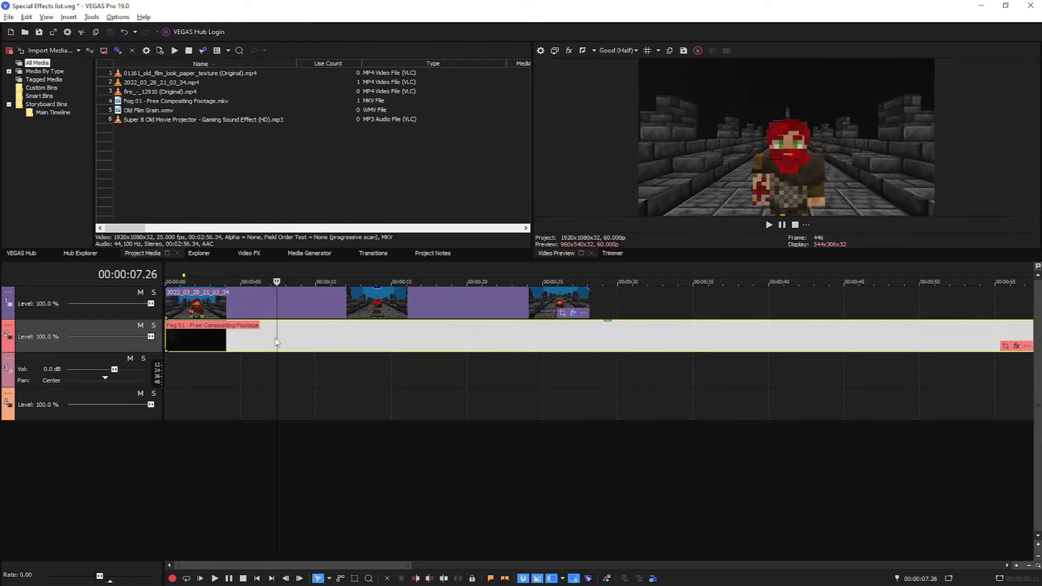
left_click(172, 271)
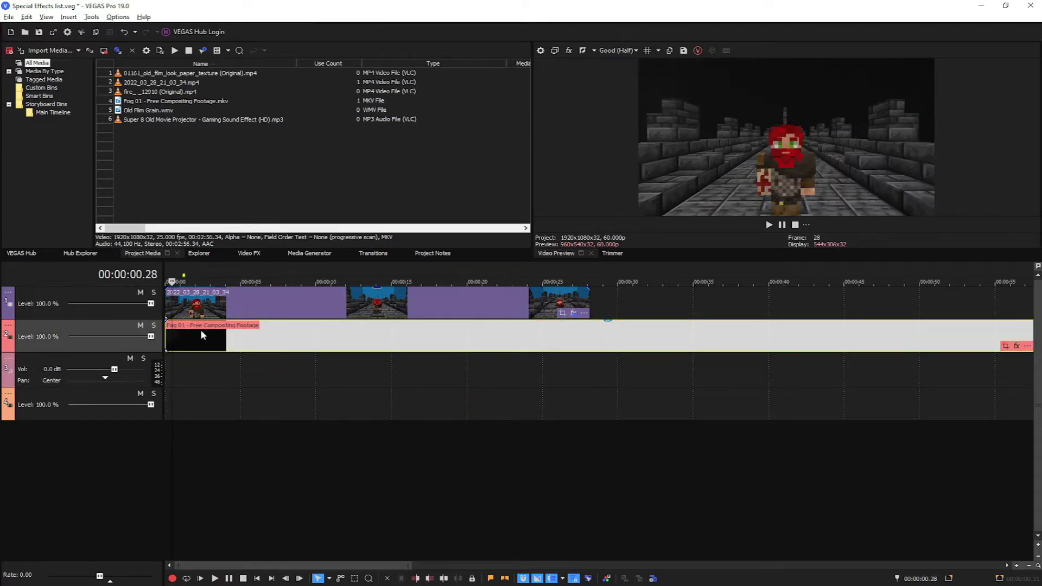
left_click(188, 281)
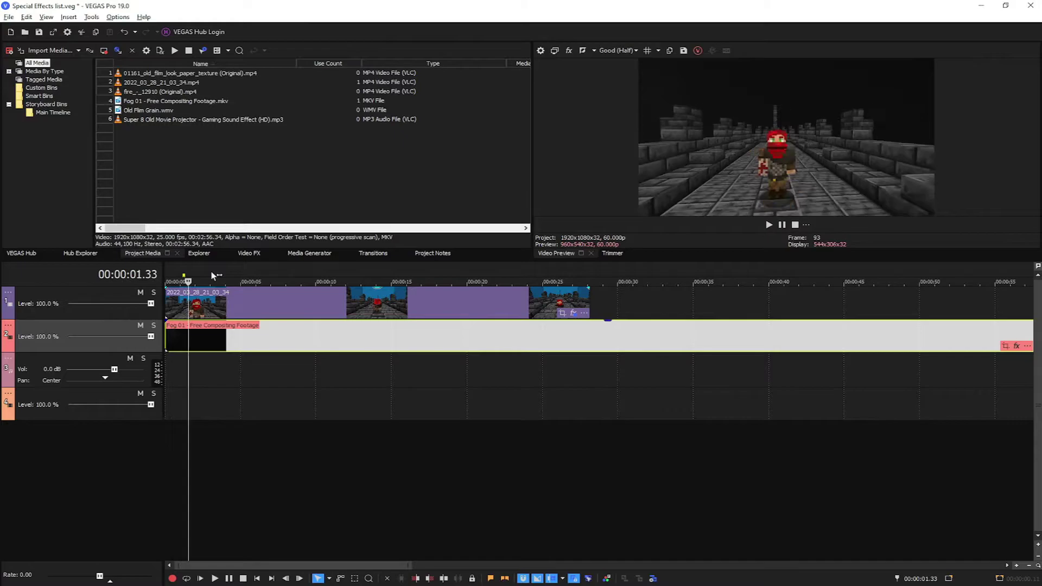
left_click(767, 225)
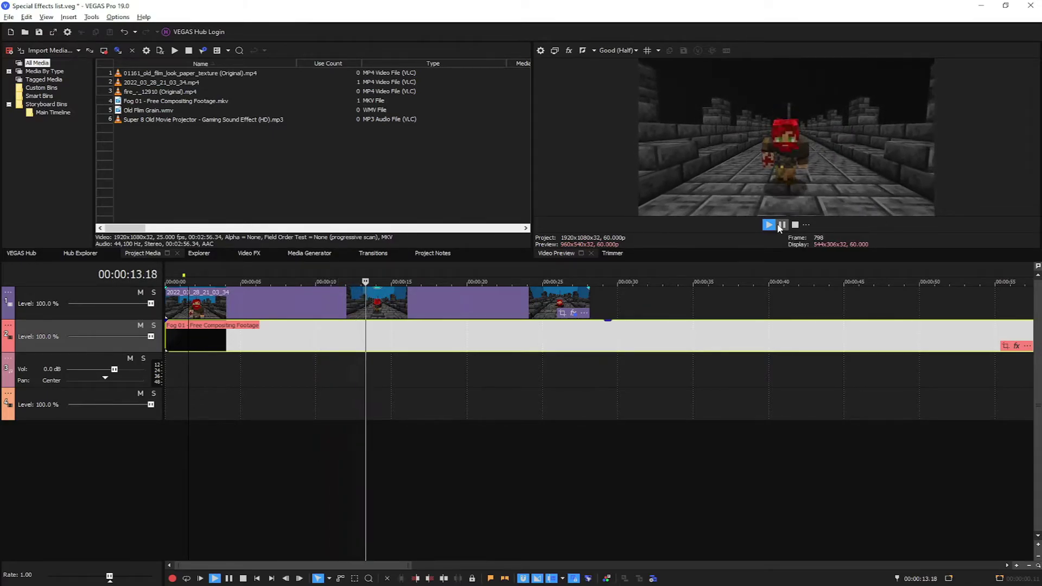
scroll(656, 299, "down", 5)
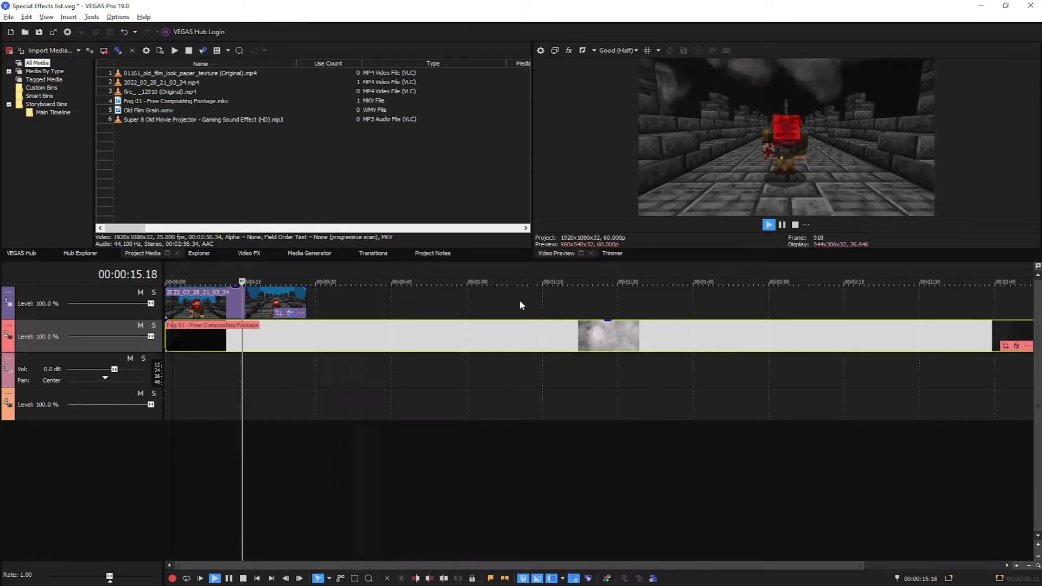
left_click(782, 224)
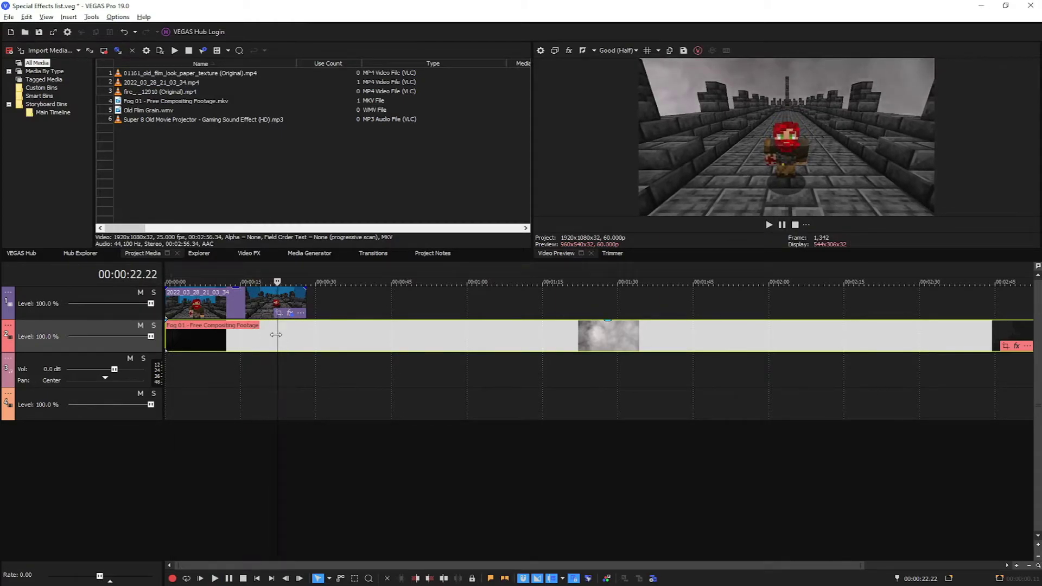
key("s")
left_click(251, 340)
key("Delete")
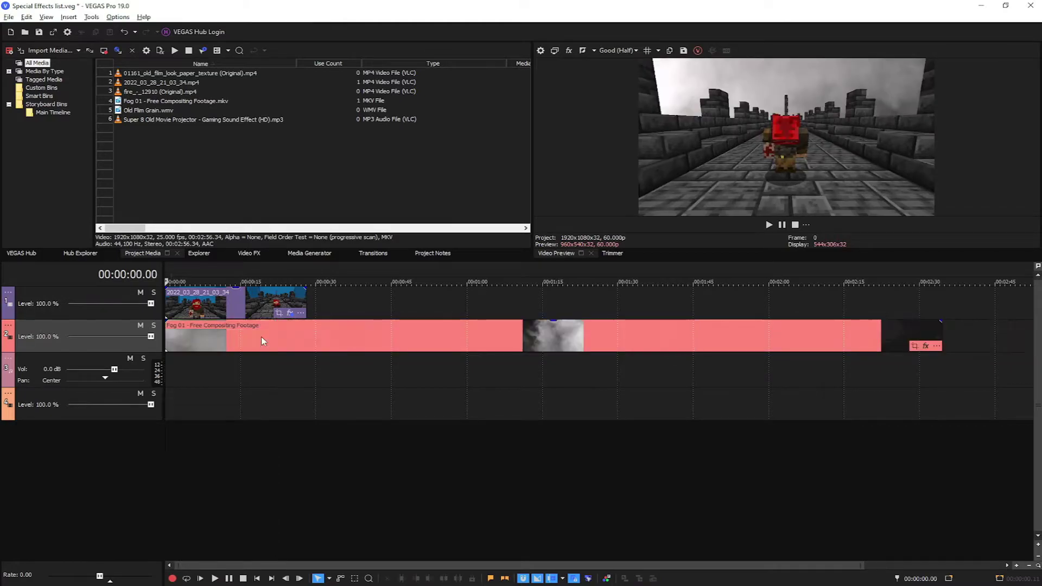
key("Home")
left_click_drag(167, 338, 227, 337)
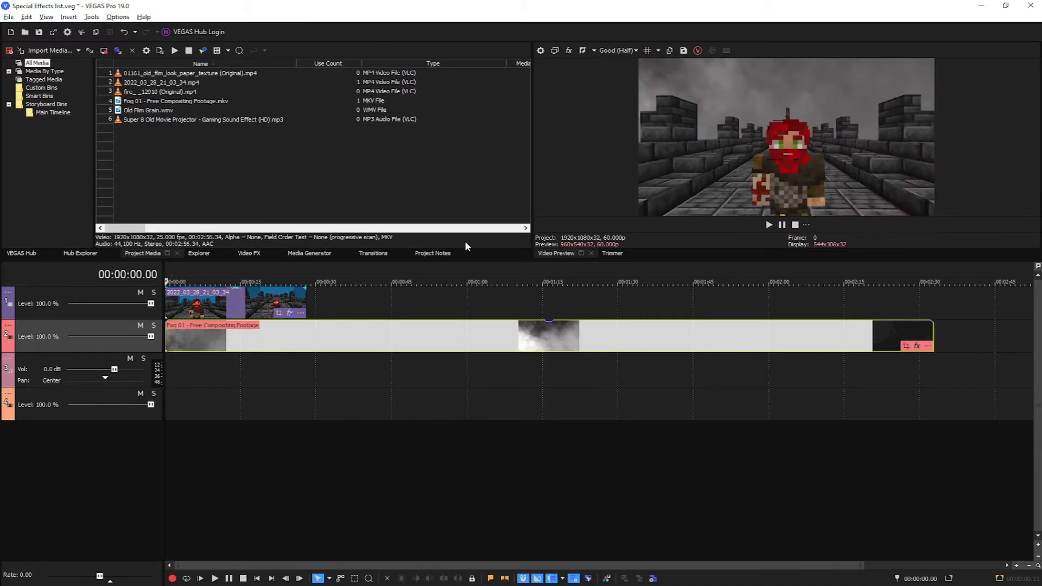
Save a snapshot of the first preview frame as Image3.png in the project media
left_click(683, 51)
left_click(646, 341)
left_click(128, 108)
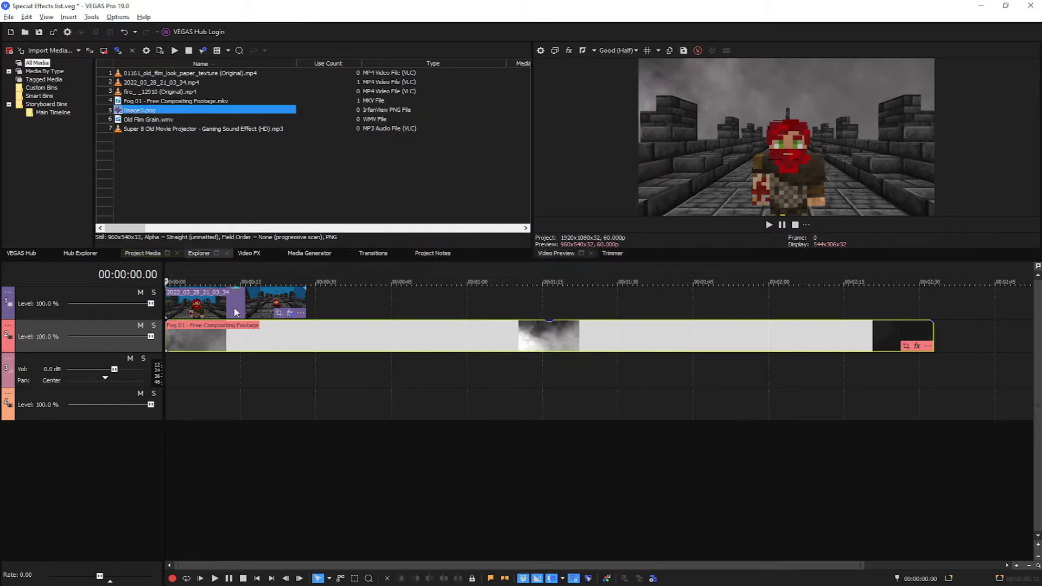
Shift the gameplay and fog clips later and place the Image3.png still at the start of the first track
left_click(248, 299)
key("ctrl+a")
left_click_drag(262, 301, 327, 303)
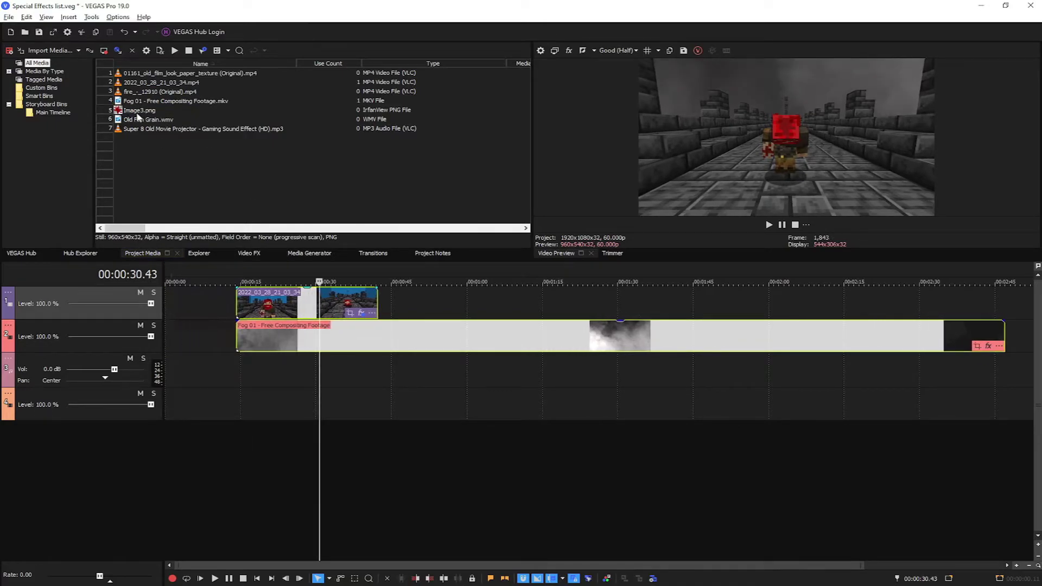
left_click_drag(171, 299, 174, 300)
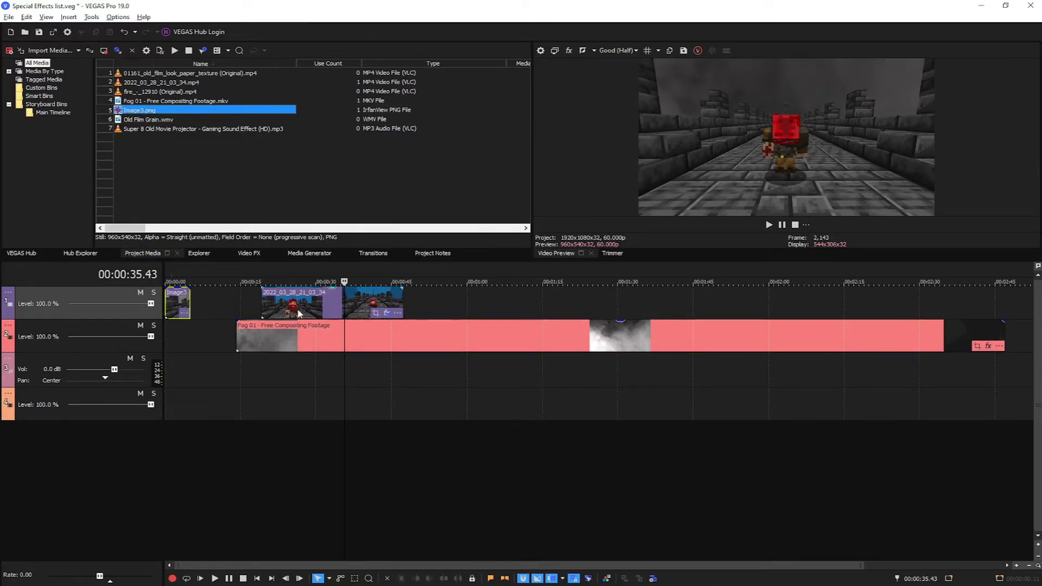
Overlay the Old Film Grain footage on the Image3 still, with the still moved to the fourth track, and lower the grain's opacity
left_click_drag(144, 119, 185, 400)
left_click(178, 282)
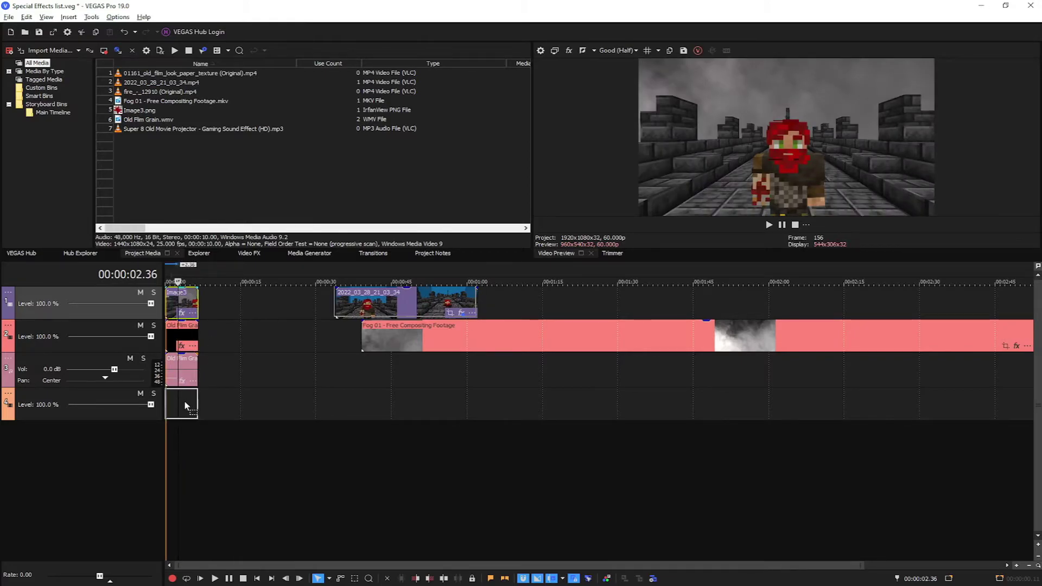
left_click(160, 368)
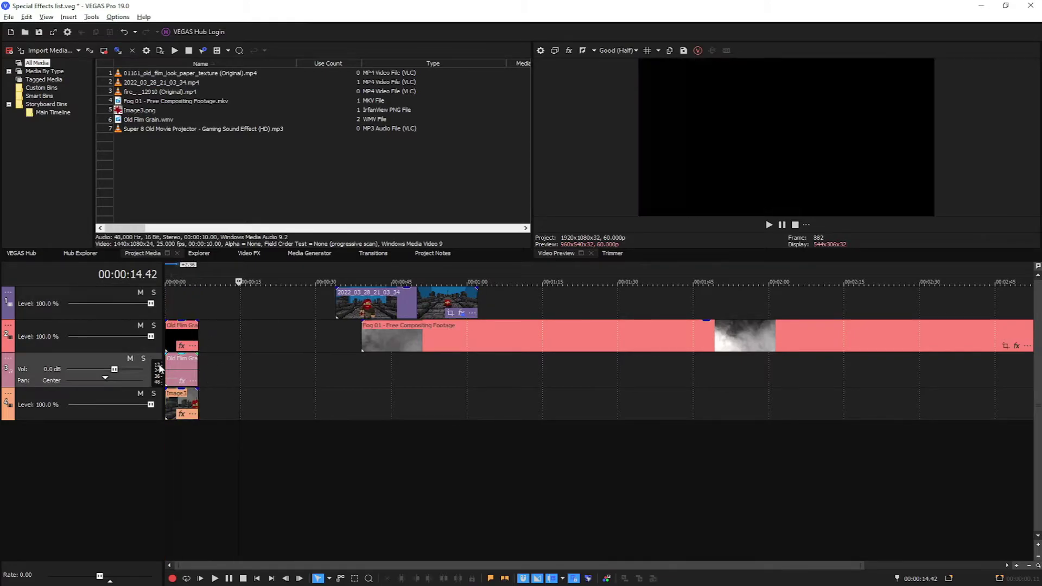
left_click_drag(181, 325, 181, 337)
left_click(177, 307)
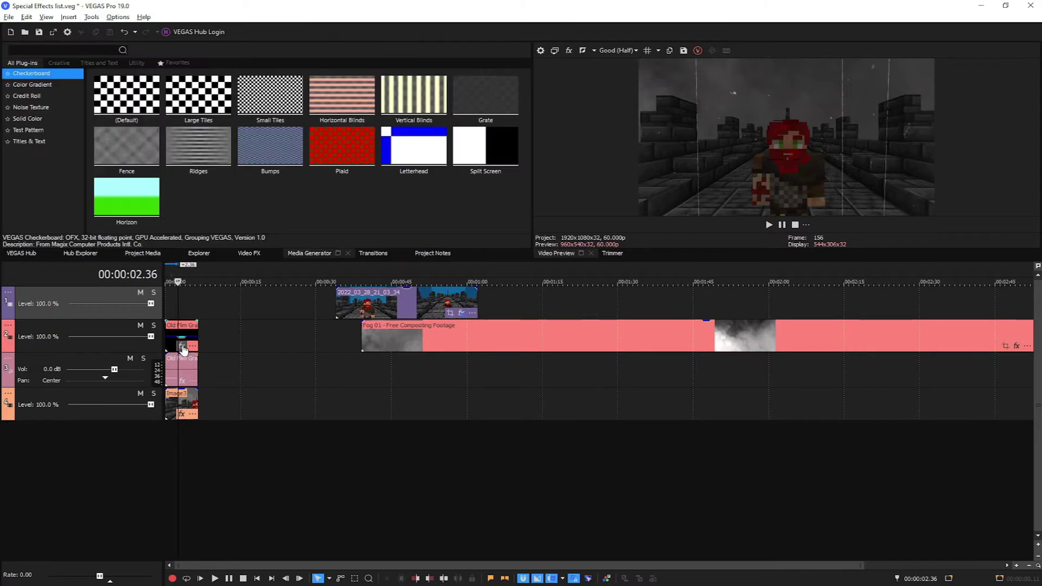
Add the Film Effects plug-in with the Very Old Film preset to the grain event and play back the opening
left_click(181, 345)
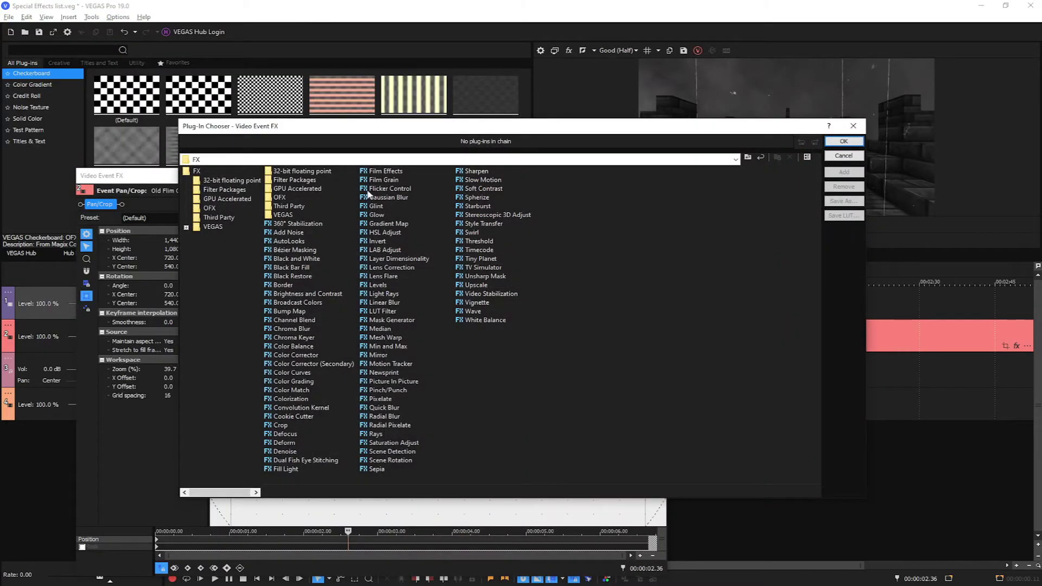
left_click(383, 171)
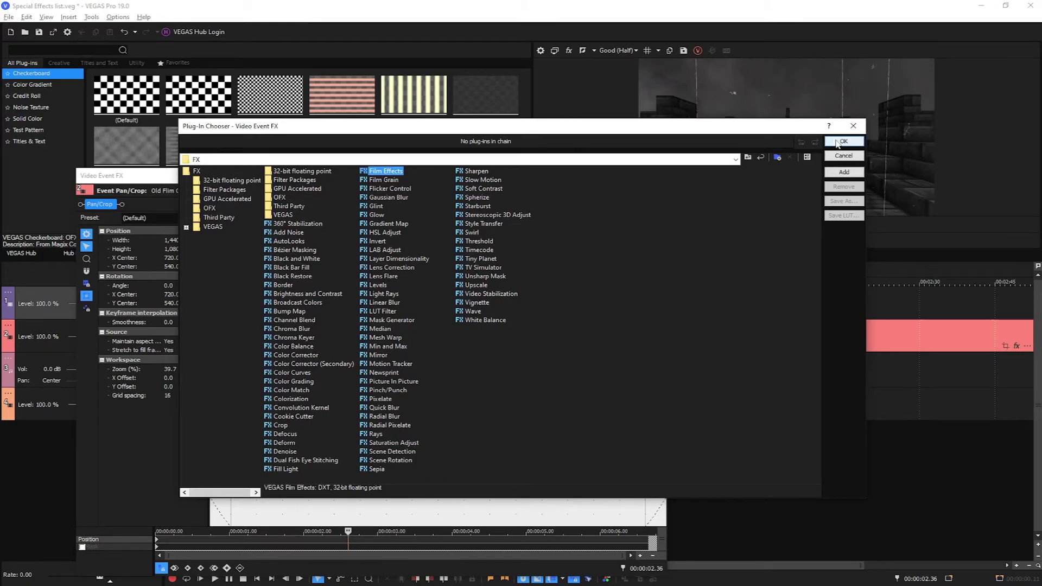
left_click(841, 142)
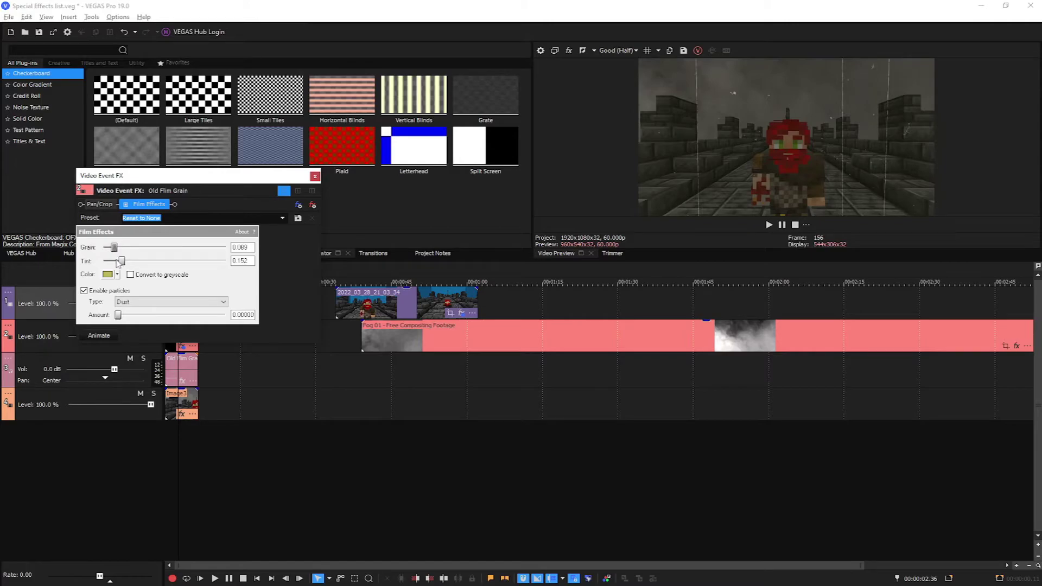
left_click(282, 218)
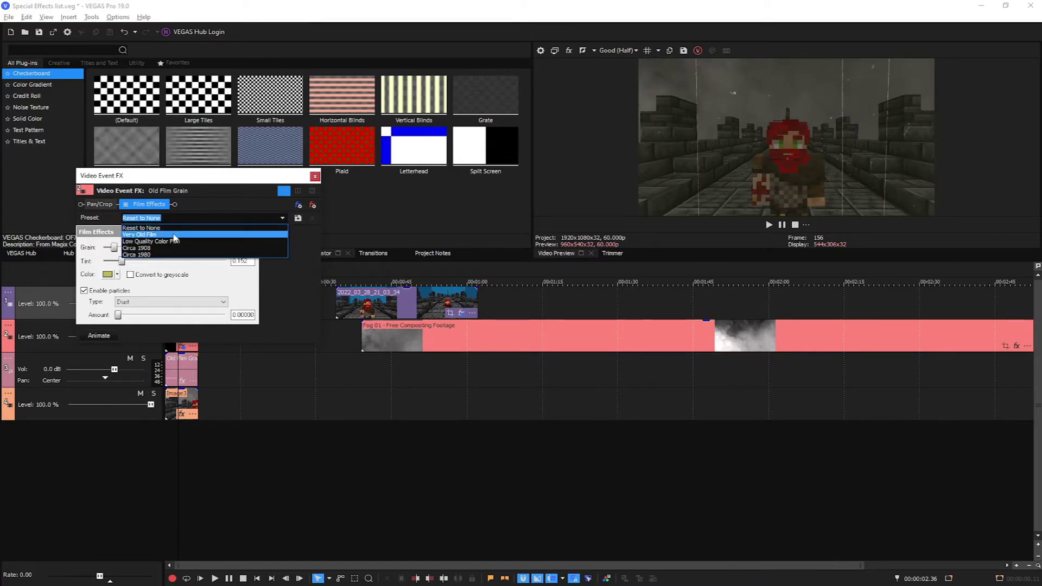
left_click(157, 237)
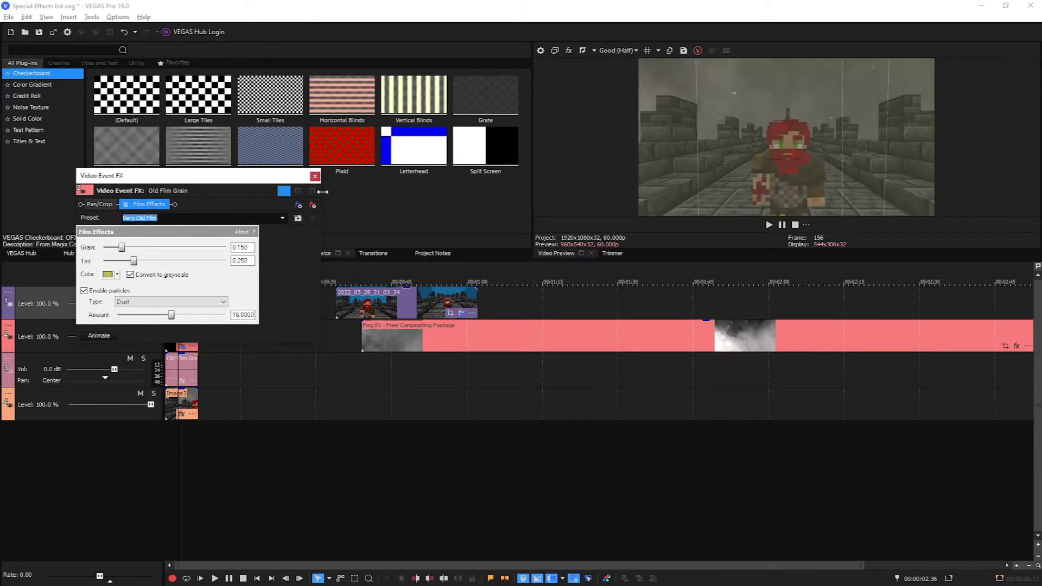
left_click(315, 177)
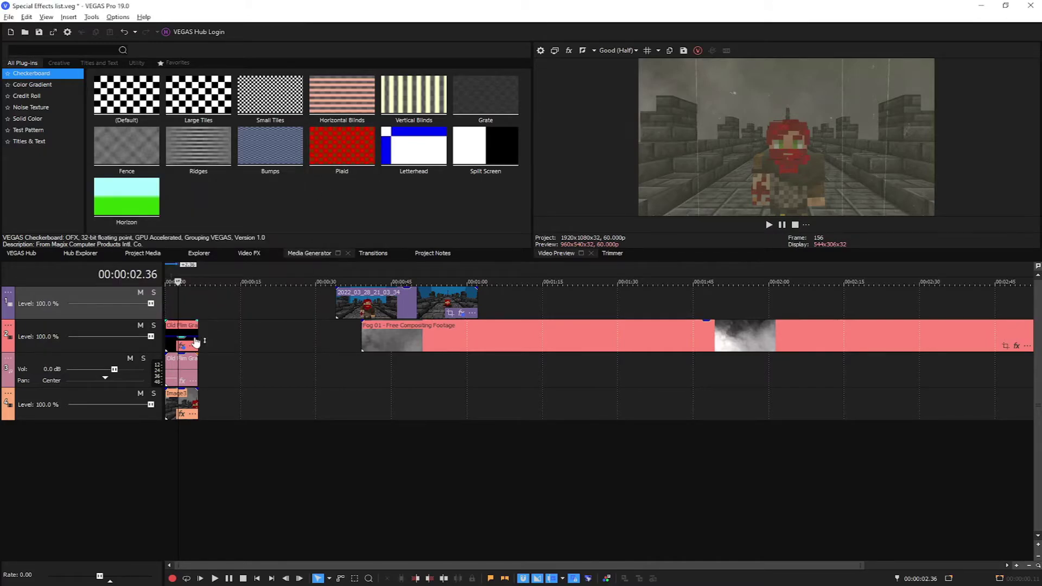
left_click(166, 268)
left_click(769, 225)
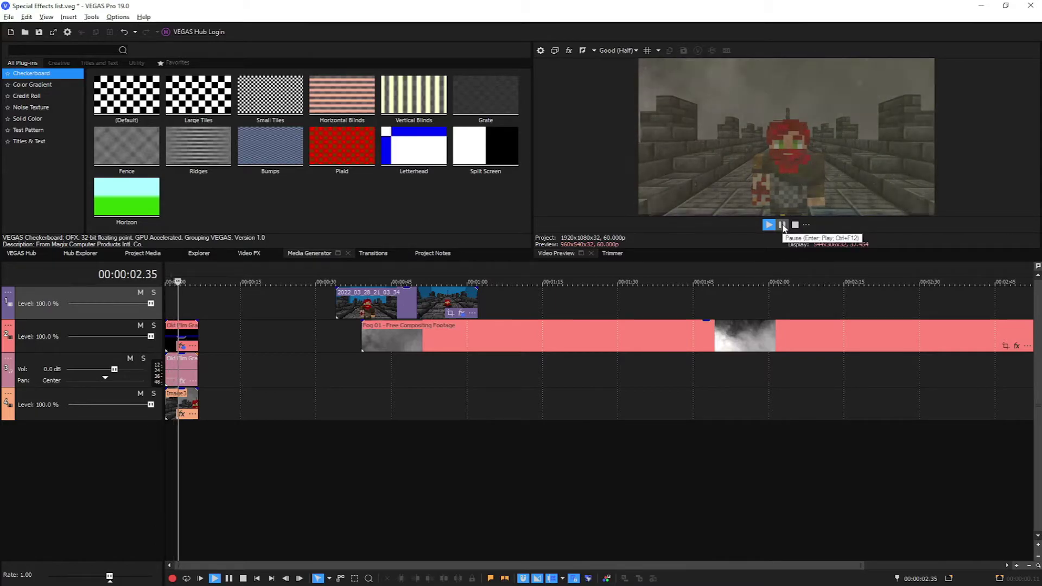
left_click(782, 225)
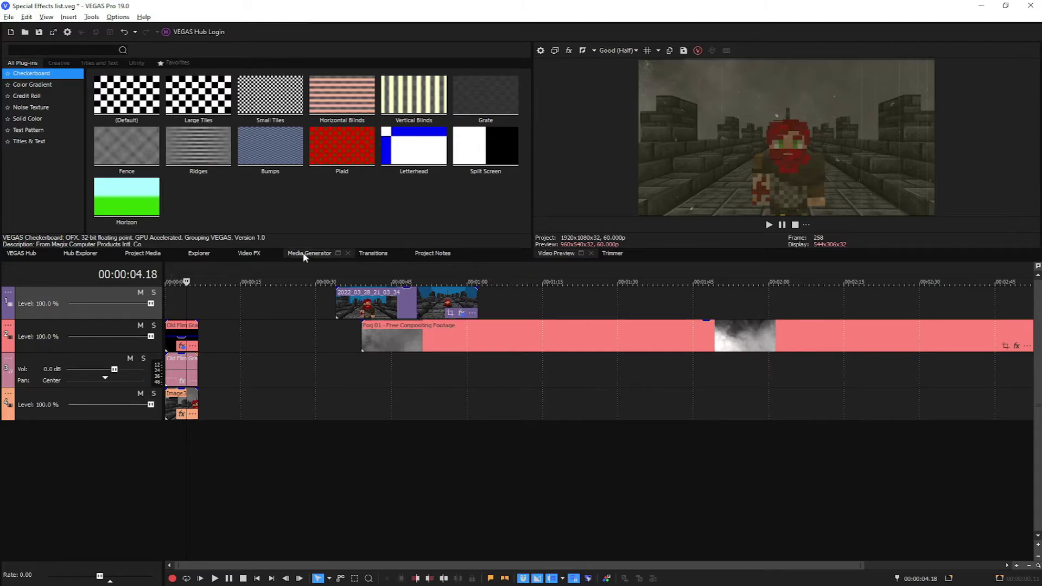
Add the Super 8 Old Movie Projector sound effect on a new audio track from the timeline's start and play it back
left_click(143, 253)
left_click(169, 129)
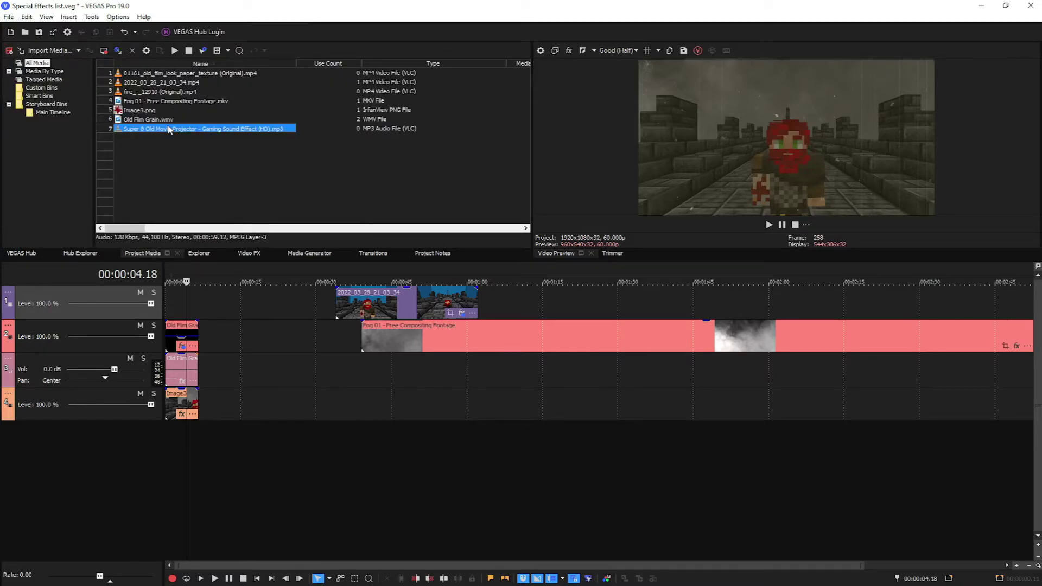
left_click_drag(170, 130, 186, 478)
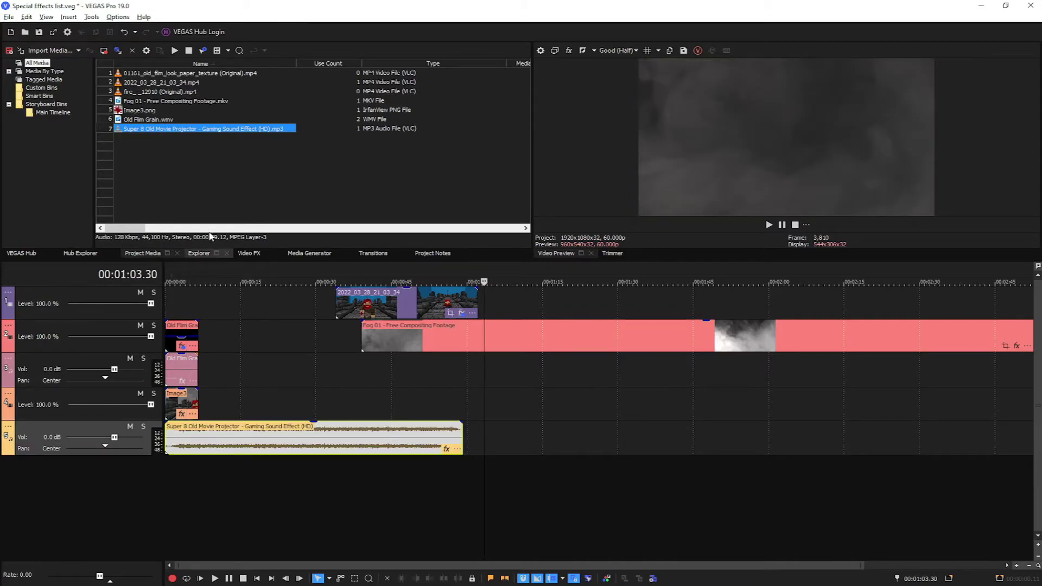
left_click(167, 270)
left_click(769, 224)
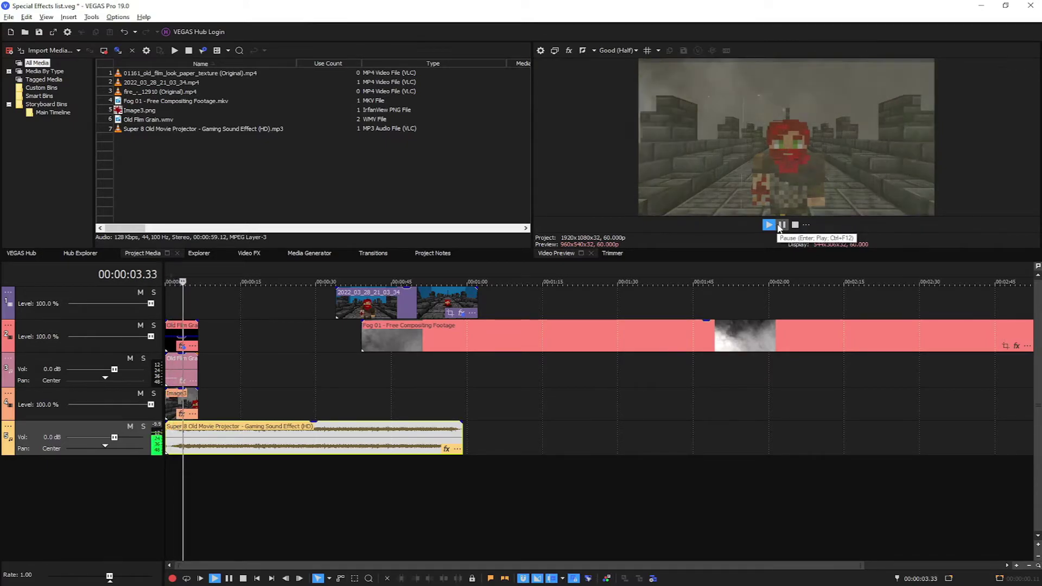
Trim the Super 8 projector sound to the playhead at 00:00:04.17 and add a fade-out to the end of the Image3 still
left_click(781, 225)
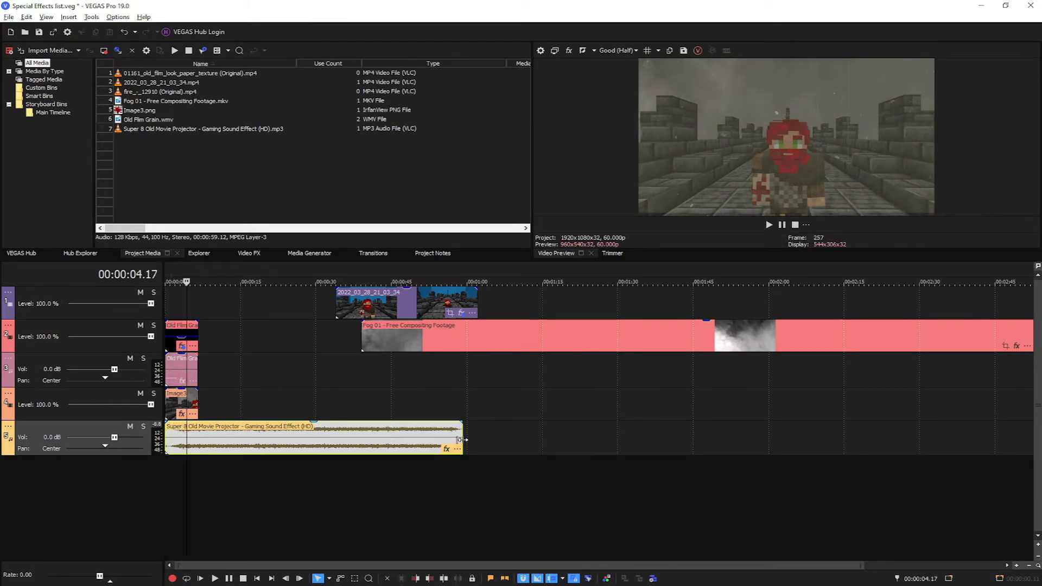
left_click_drag(460, 436, 186, 428)
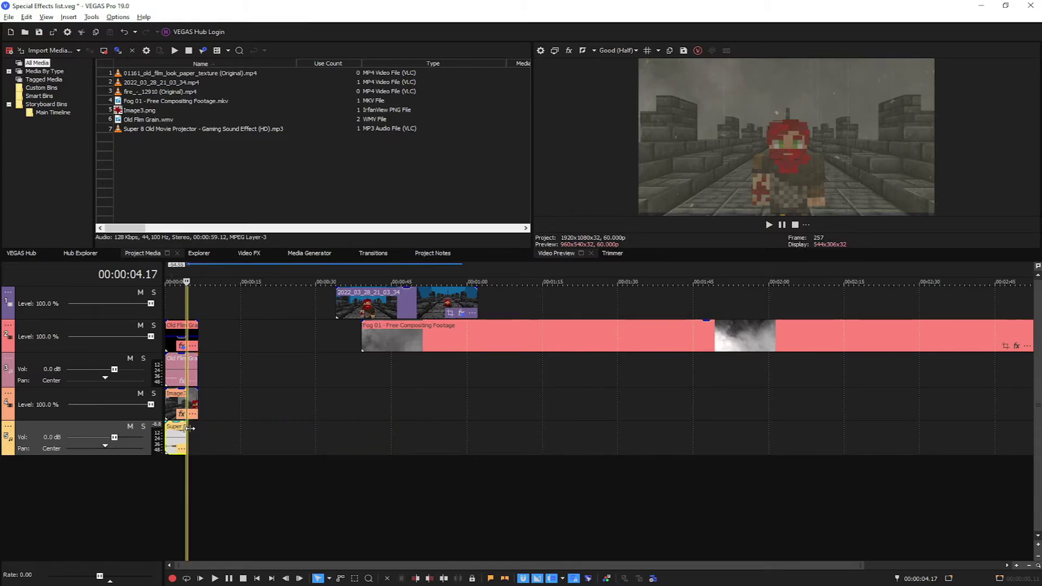
left_click(199, 323)
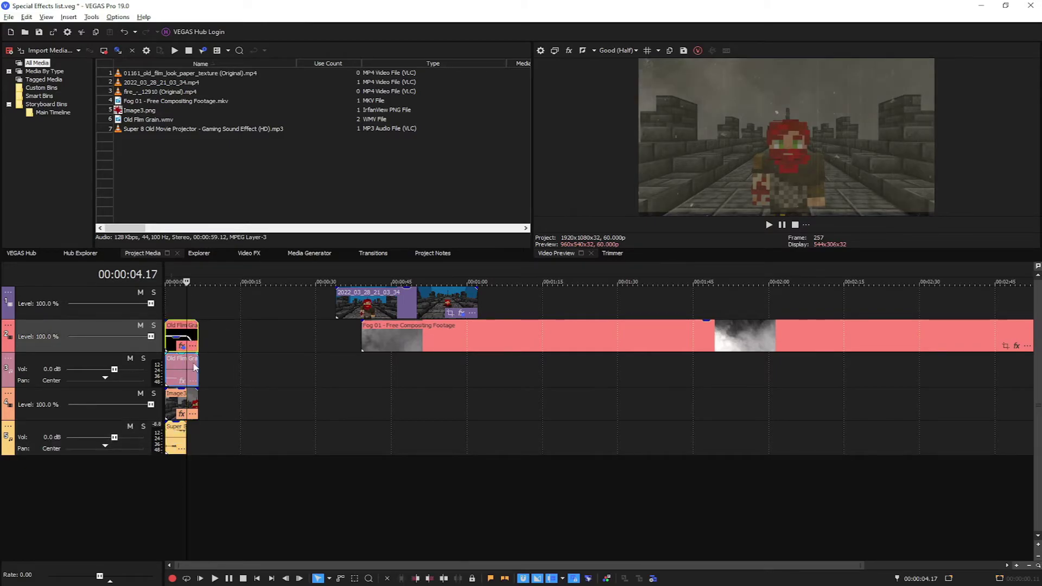
left_click(194, 396)
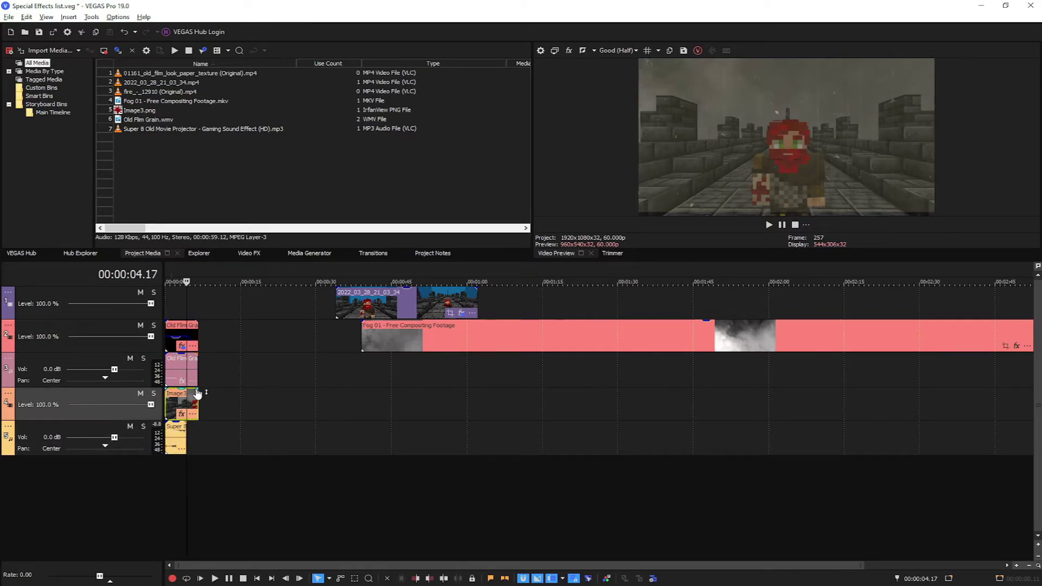
left_click_drag(196, 390, 189, 391)
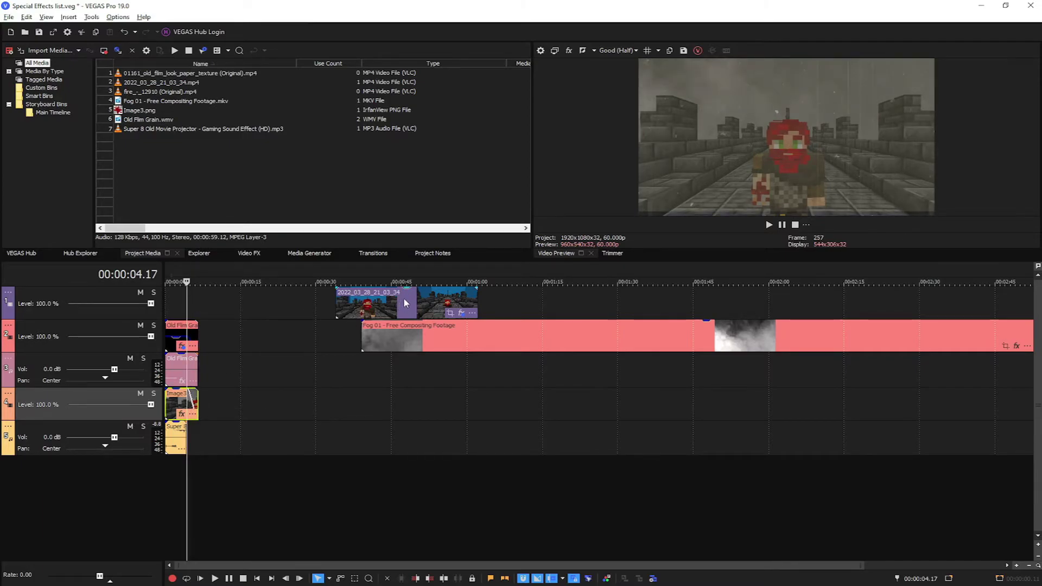
Align the start of the Fog 01 clip with the gameplay clip and group the two events
left_click_drag(422, 342, 398, 343)
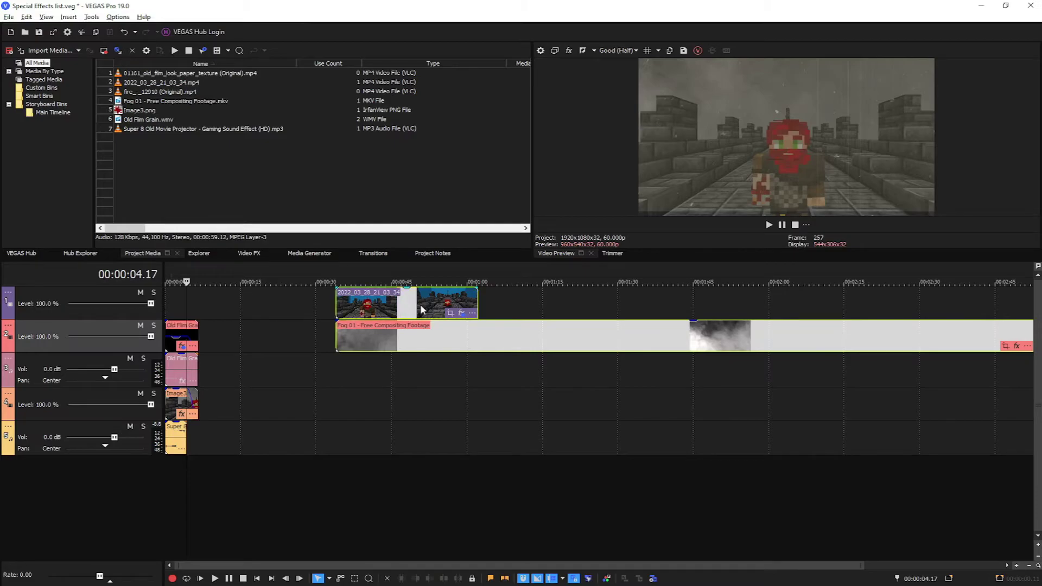
left_click(425, 340, "ctrl")
left_click(440, 339, "ctrl")
left_click_drag(442, 340, 446, 345)
right_click(446, 345)
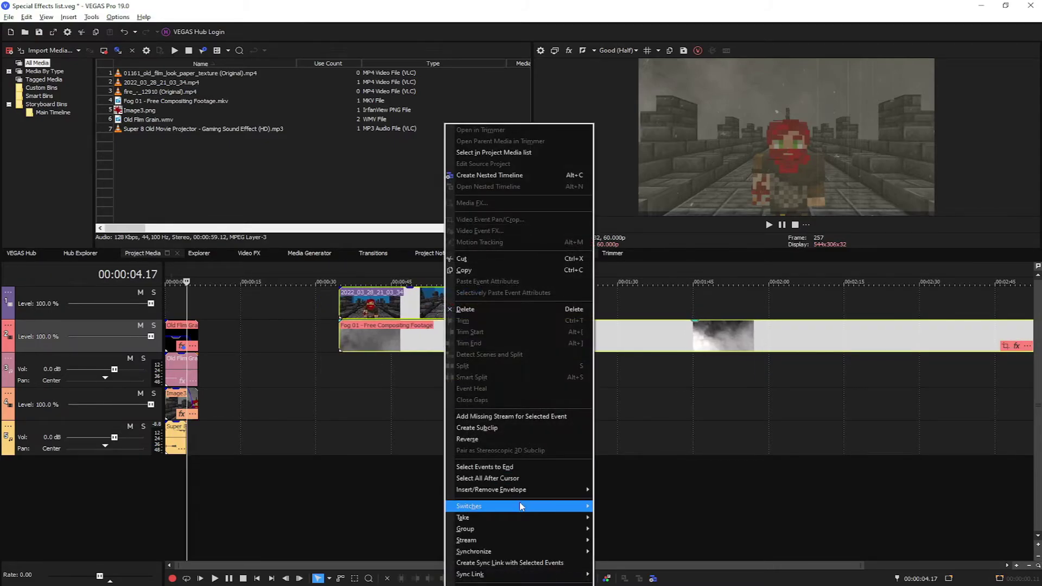
mouse_move(525, 505)
mouse_move(530, 529)
left_click(642, 527)
left_click(465, 393)
Move the grouped gameplay and fog clips earlier to overlap the end of the Old Film Grain event, and shorten the Image3 still's fade-out
left_click_drag(512, 334, 403, 313)
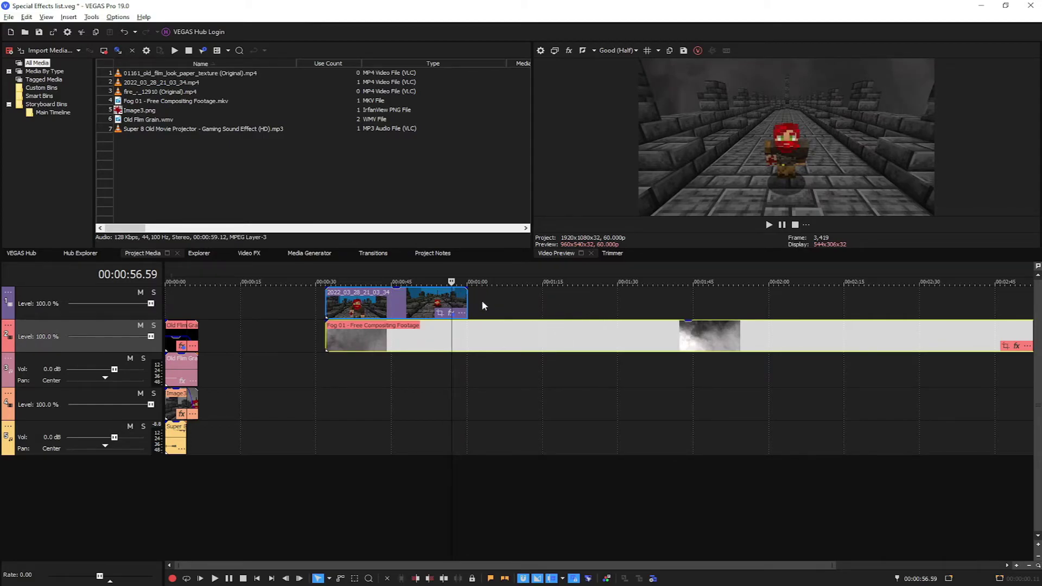
mouse_move(497, 339)
left_mouse_down()
mouse_move(546, 333)
mouse_move(479, 336)
left_mouse_up()
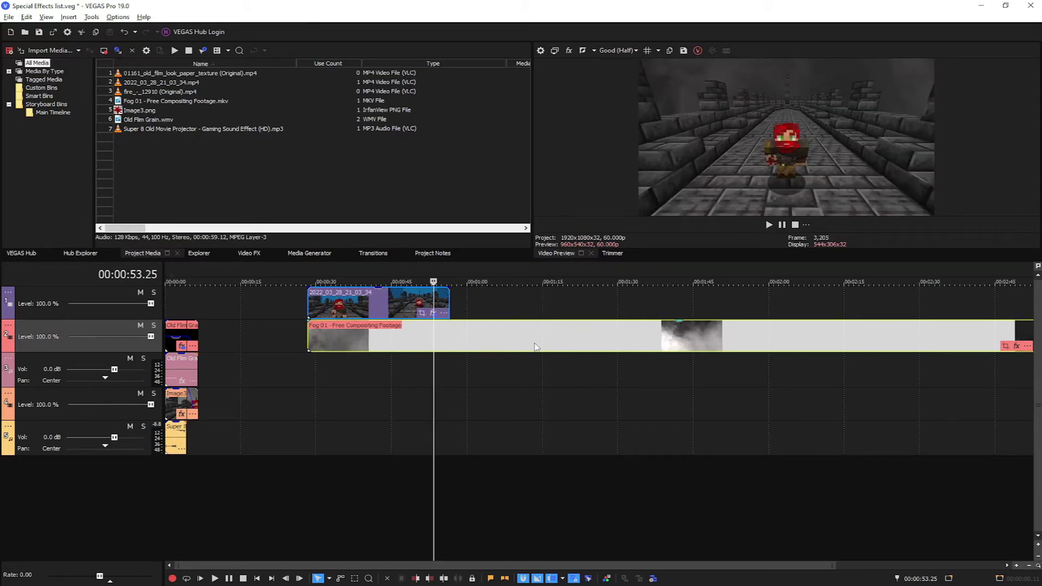
left_click_drag(531, 334, 415, 335)
left_click(319, 325)
left_click_drag(195, 289, 194, 290)
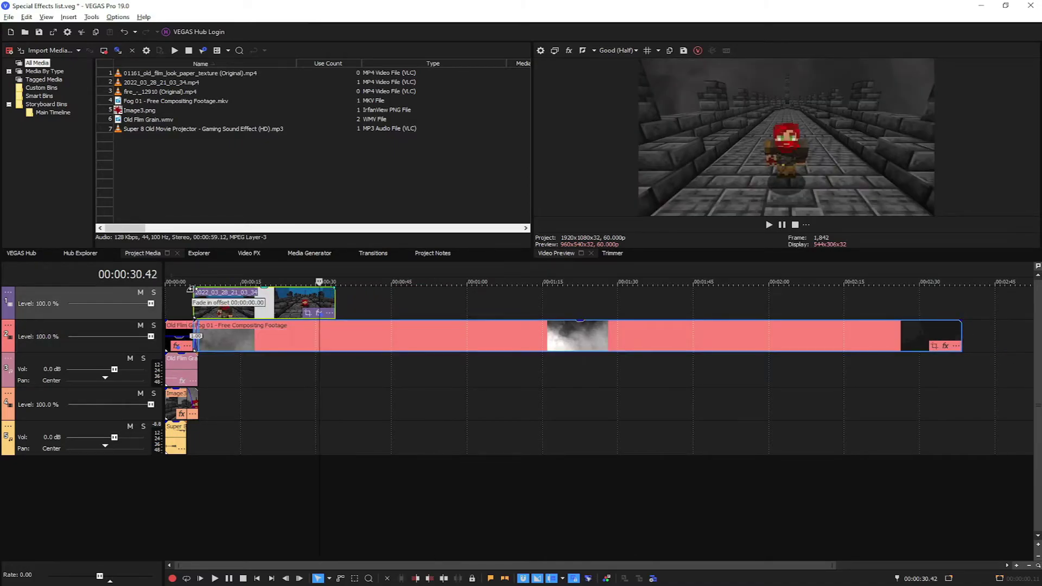
left_click(214, 428)
left_click_drag(188, 393, 192, 392)
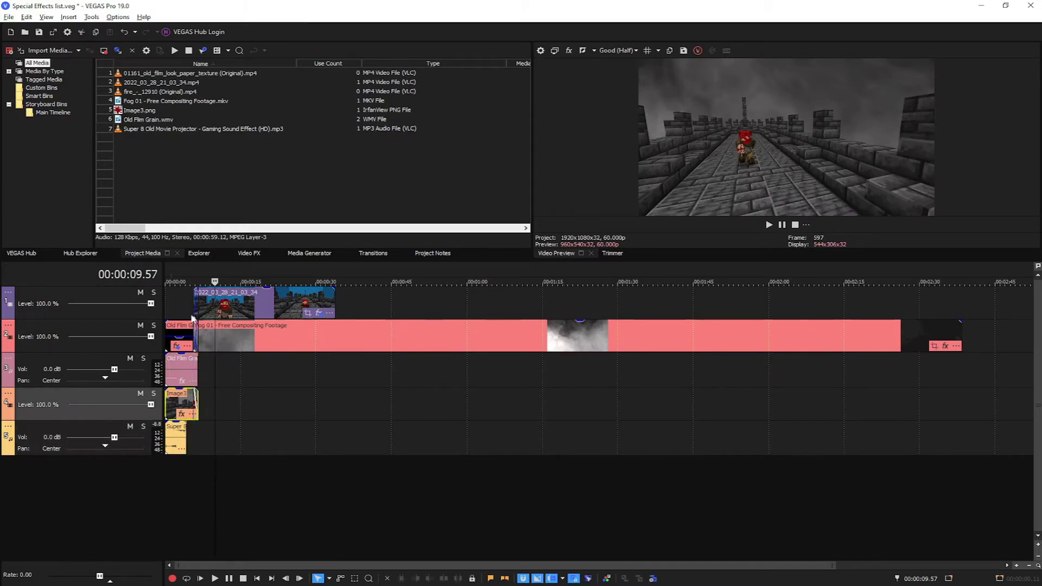
Play back the transition from the timeline's start and extend the Super 8 projector sound to the end of the Image3 still
left_click(169, 270)
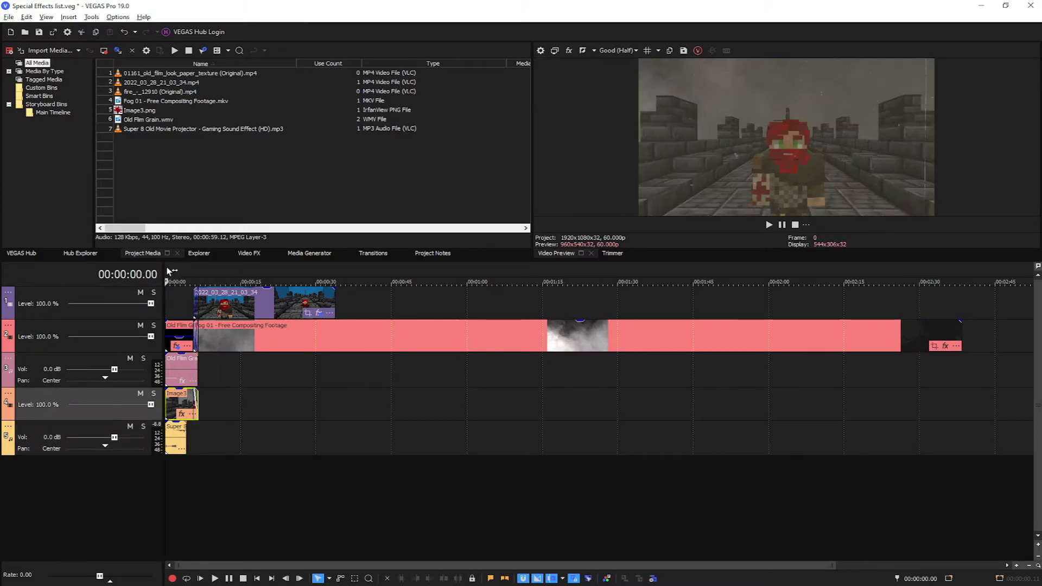
left_click(768, 224)
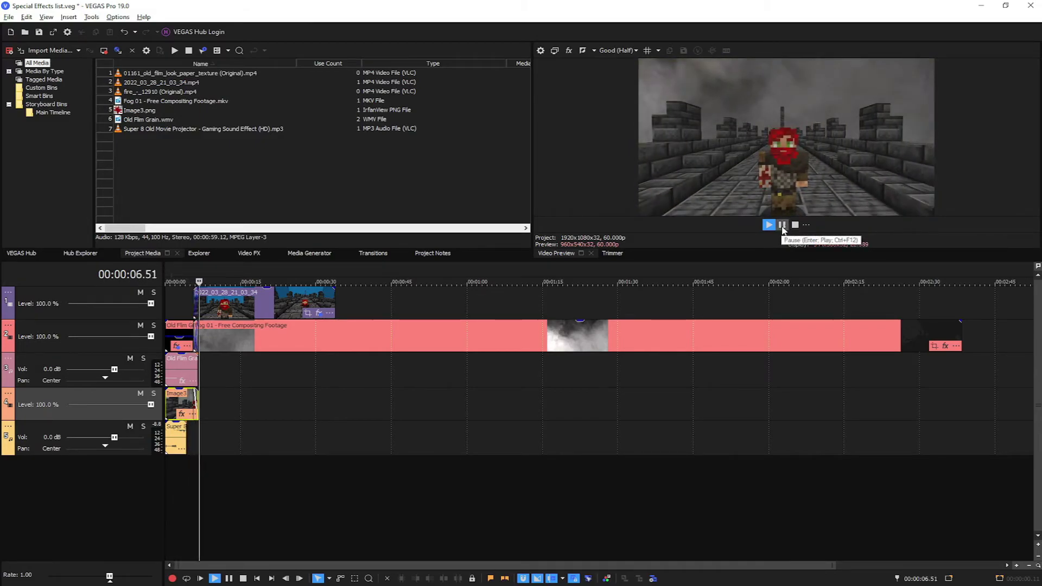
left_click(781, 224)
left_click_drag(185, 440, 194, 437)
left_click(212, 450)
left_click(227, 520)
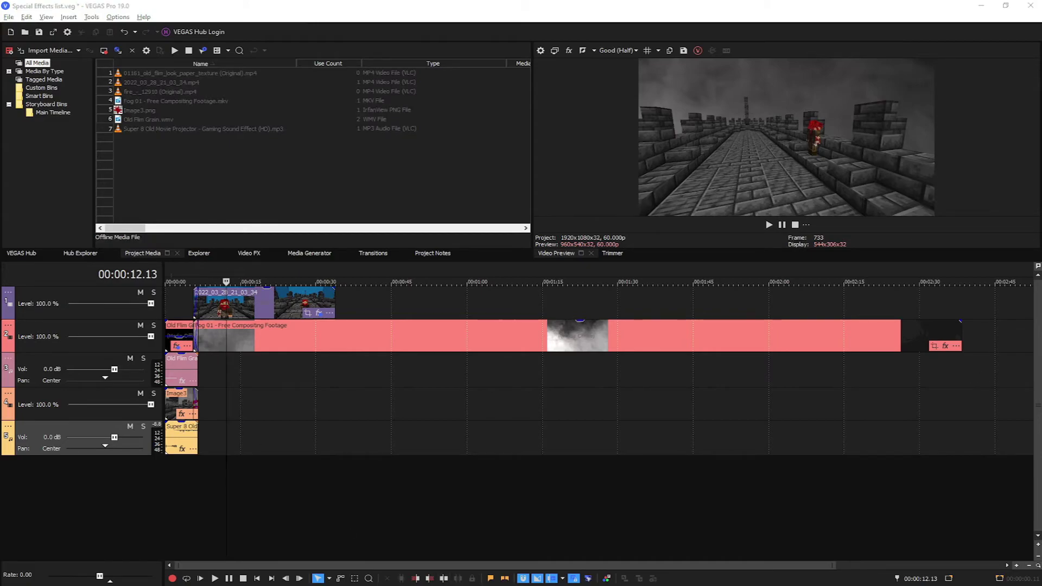
Add the Creaky Wooden Pirate Ship thunderstorm sound on a new audio track, starting just before the gameplay clip, with a fade-in
left_click_drag(195, 460, 194, 460)
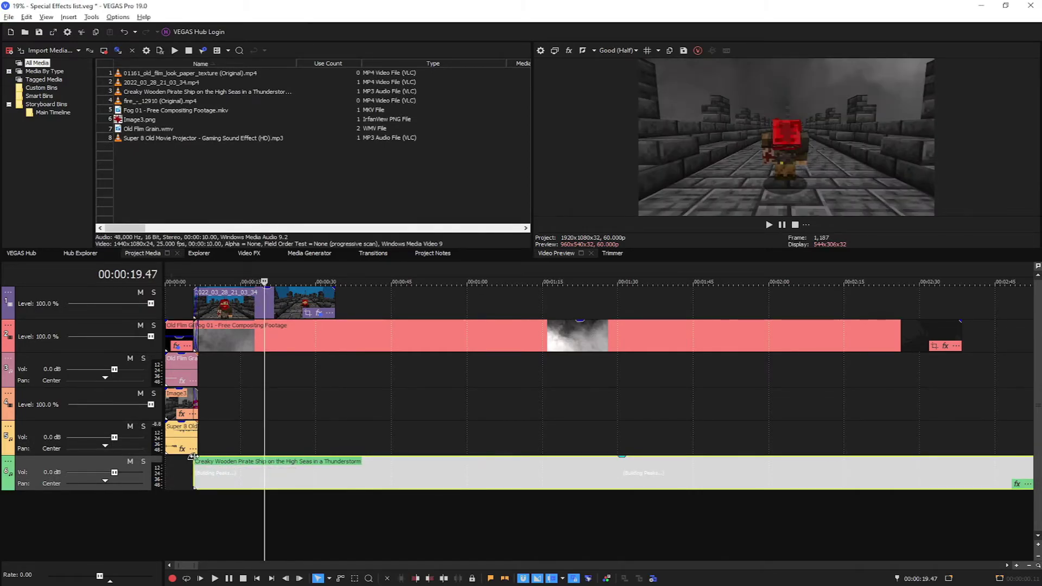
left_click_drag(257, 479, 251, 480)
left_click(257, 479)
Play back the scene from the thunderstorm sound's start and lower that audio event's gain to about half
left_click(187, 271)
left_click(768, 224)
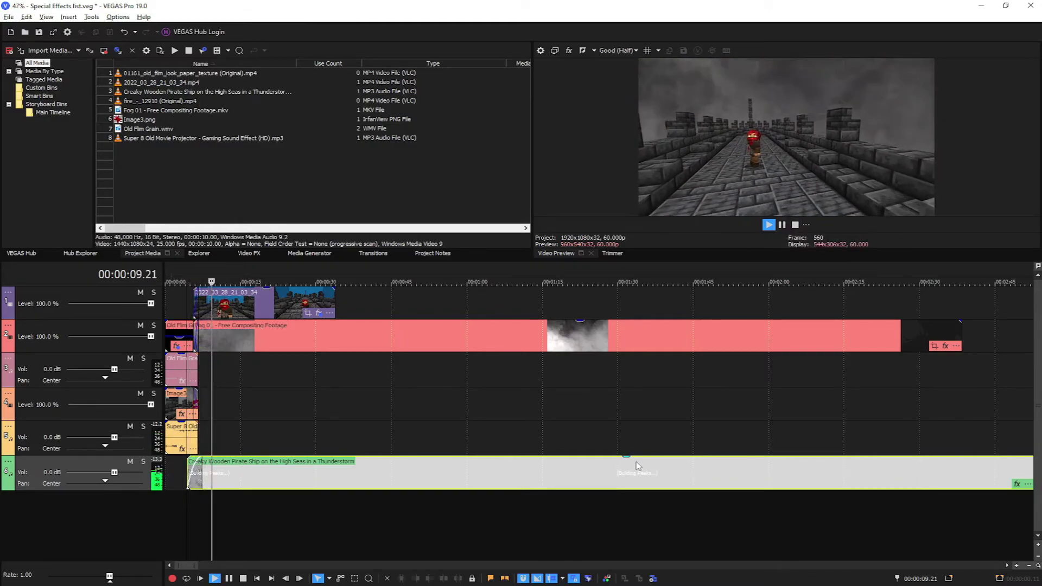
left_click_drag(626, 458, 629, 480)
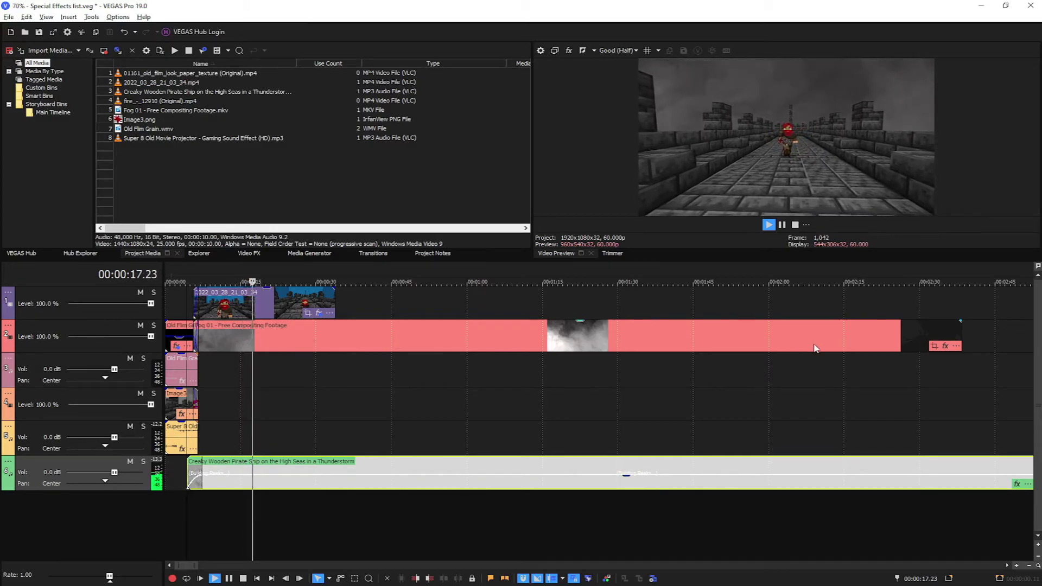
left_click(782, 225)
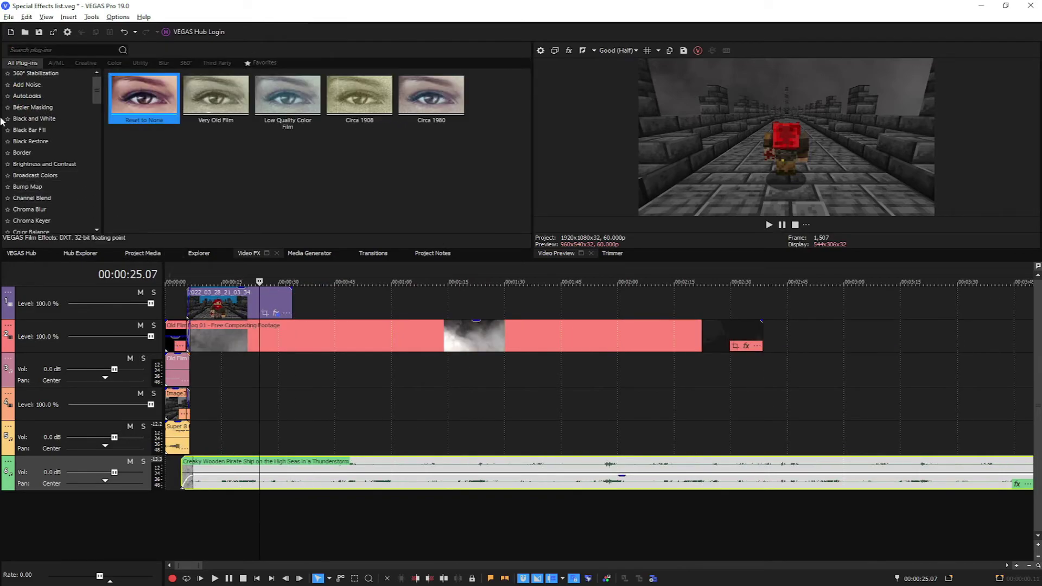
Add the Border plug-in with the Bevel preset to the gameplay event and play back the result
left_click(20, 86)
left_click(28, 107)
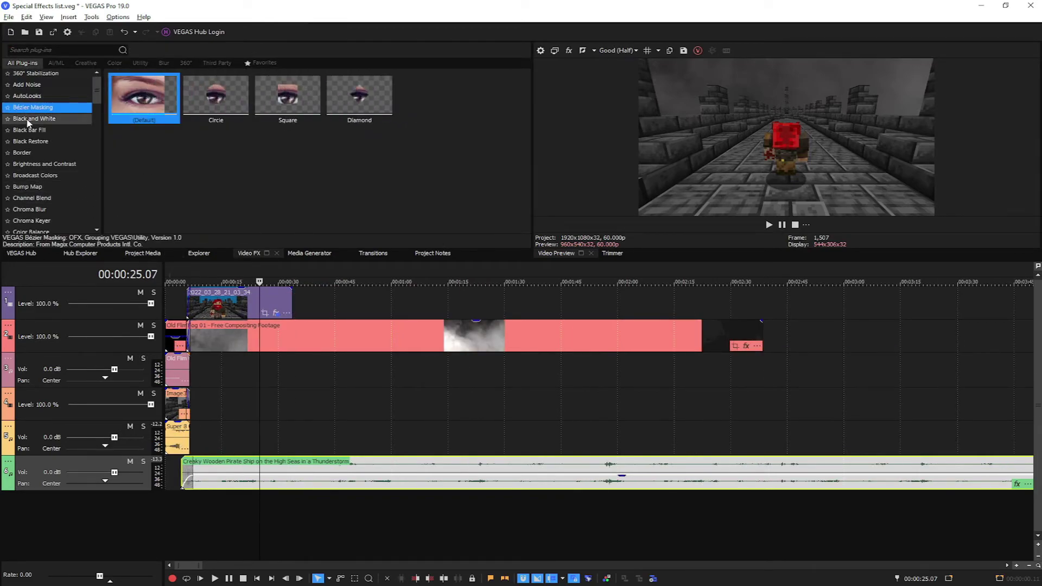
left_click(28, 129)
left_click(31, 150)
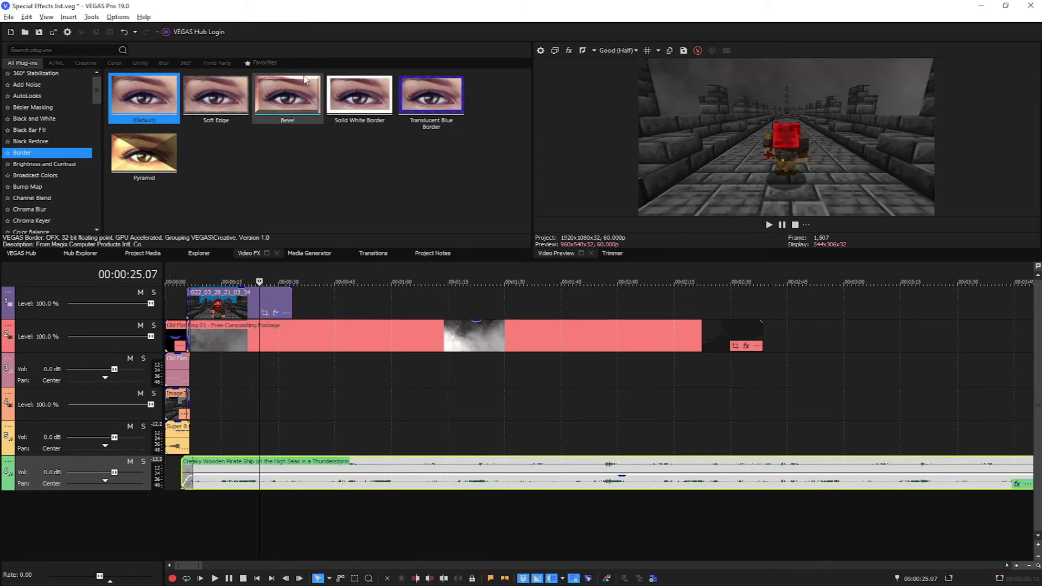
left_click_drag(299, 104, 233, 298)
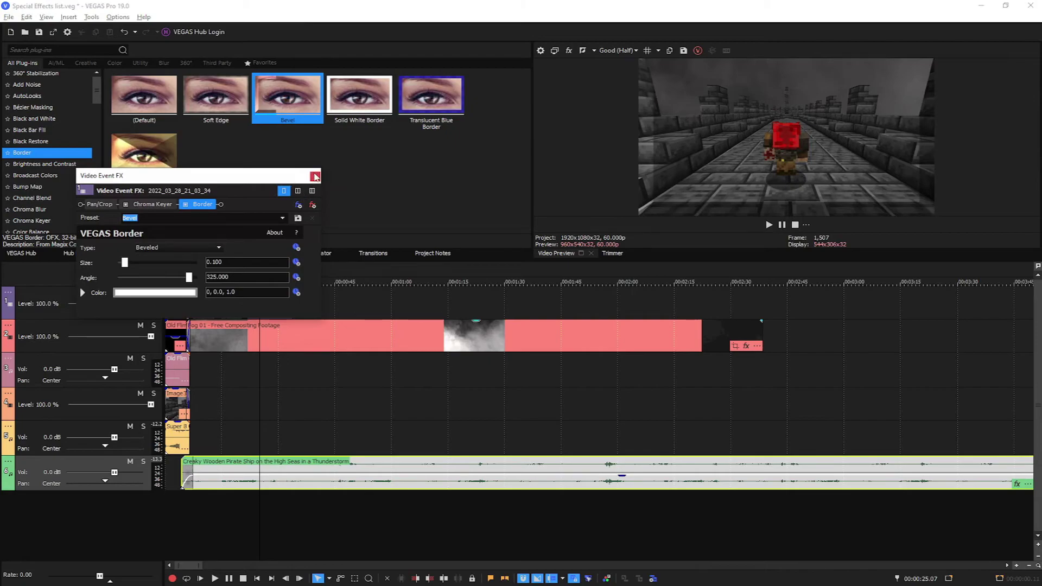
left_click(315, 176)
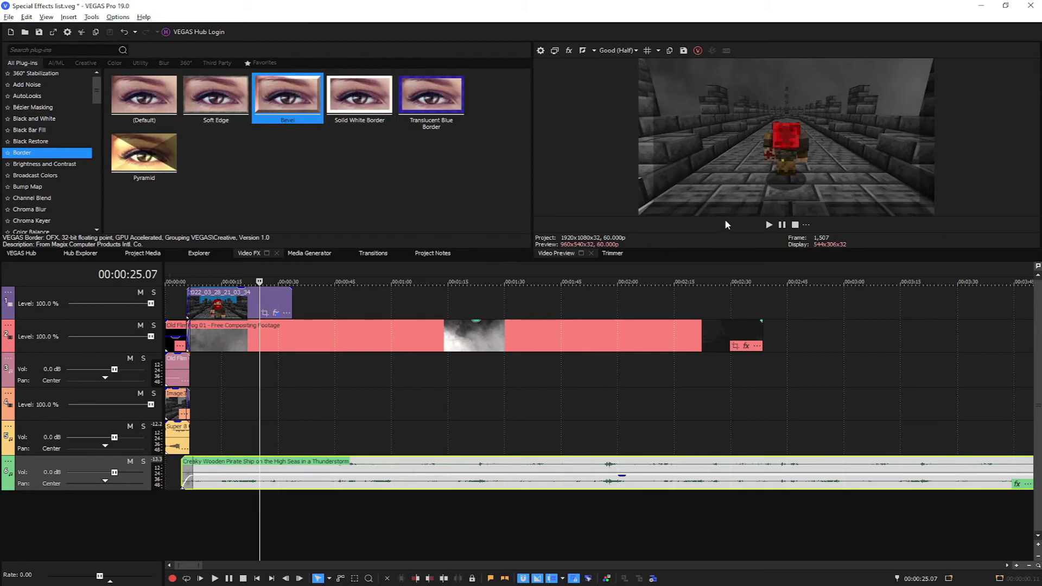
left_click(768, 226)
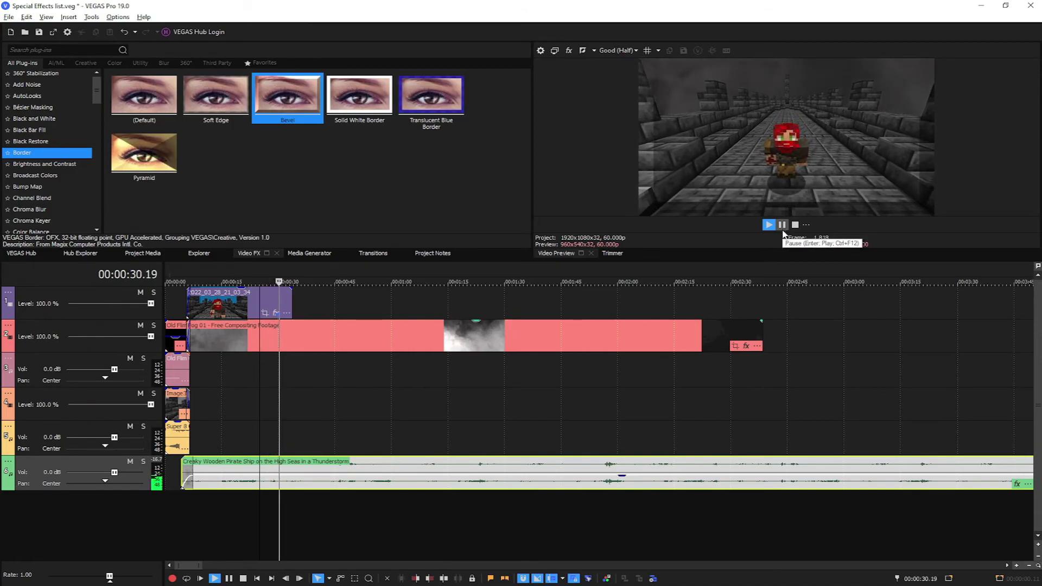
left_click(781, 225)
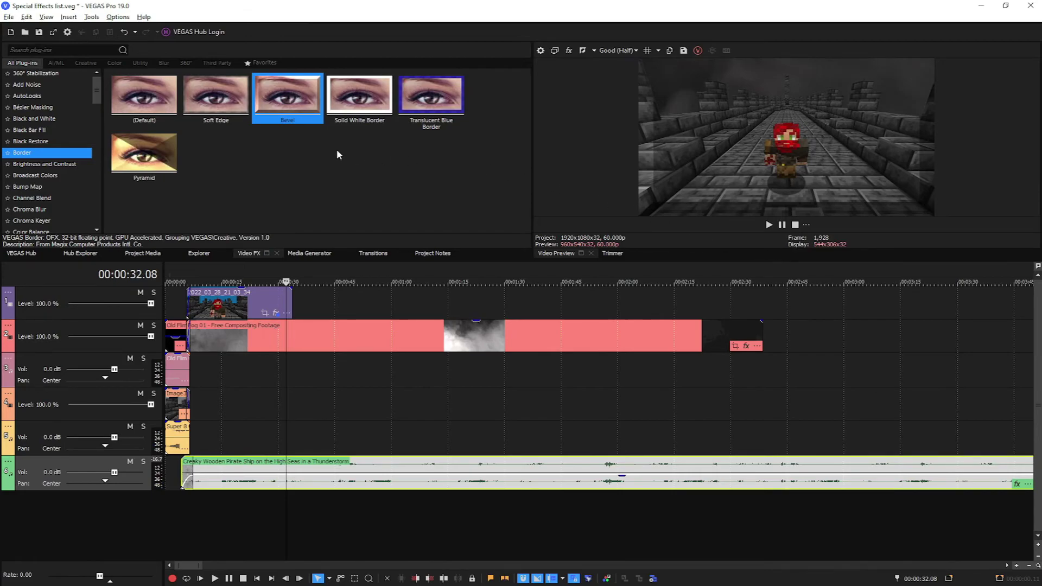
Browse the presets of the Brightness and Contrast, Broadcast Colors and Bump Map video effects
left_click(73, 161)
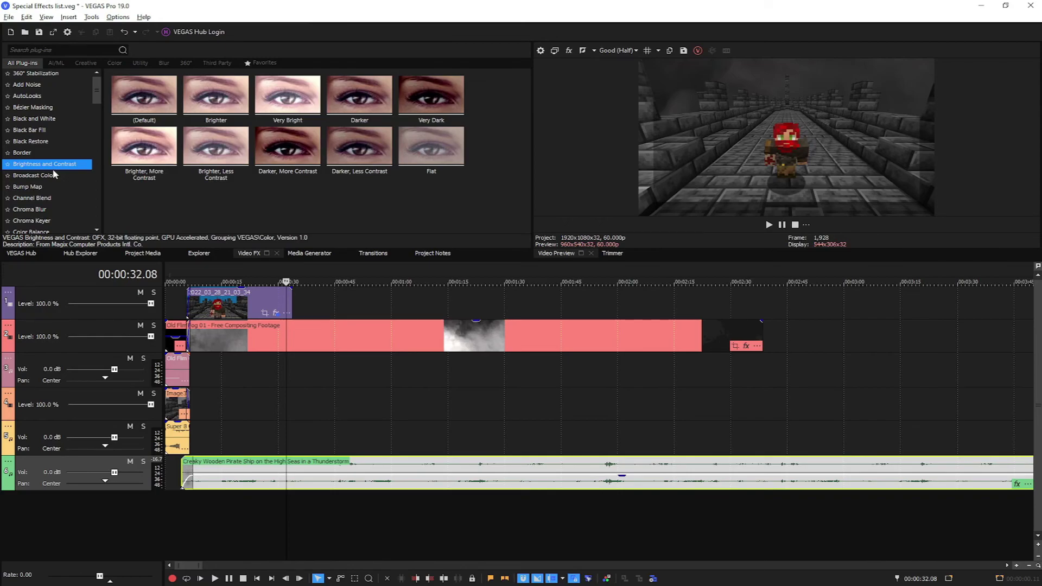
left_click(9, 16)
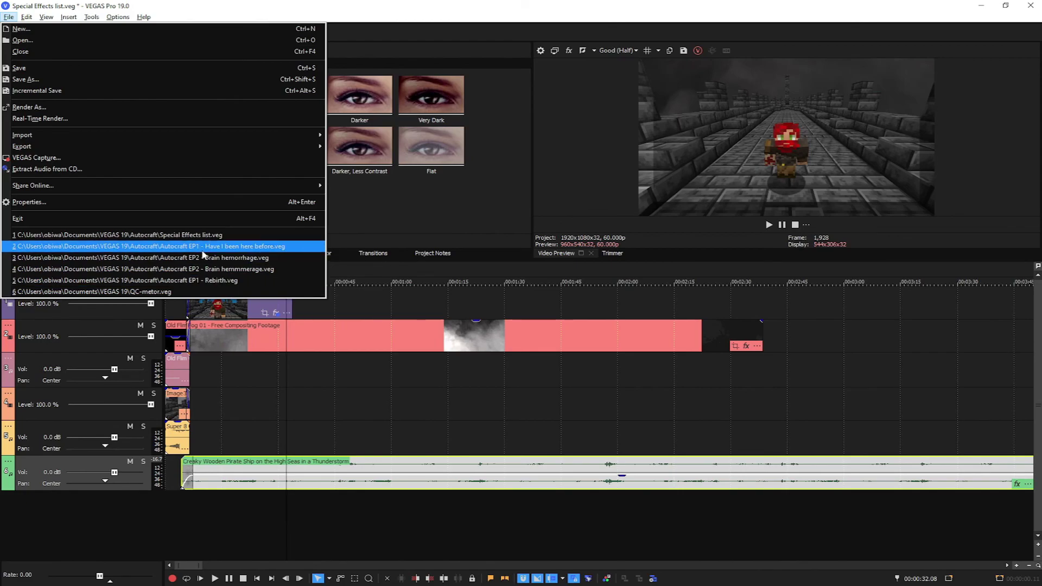
left_click(433, 282)
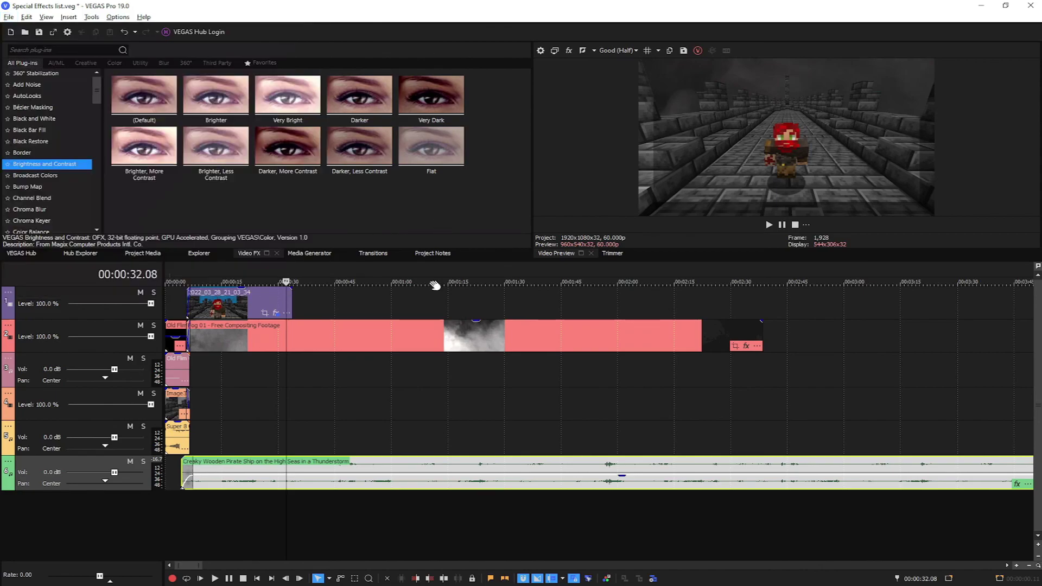
scroll(302, 335, "down", 5)
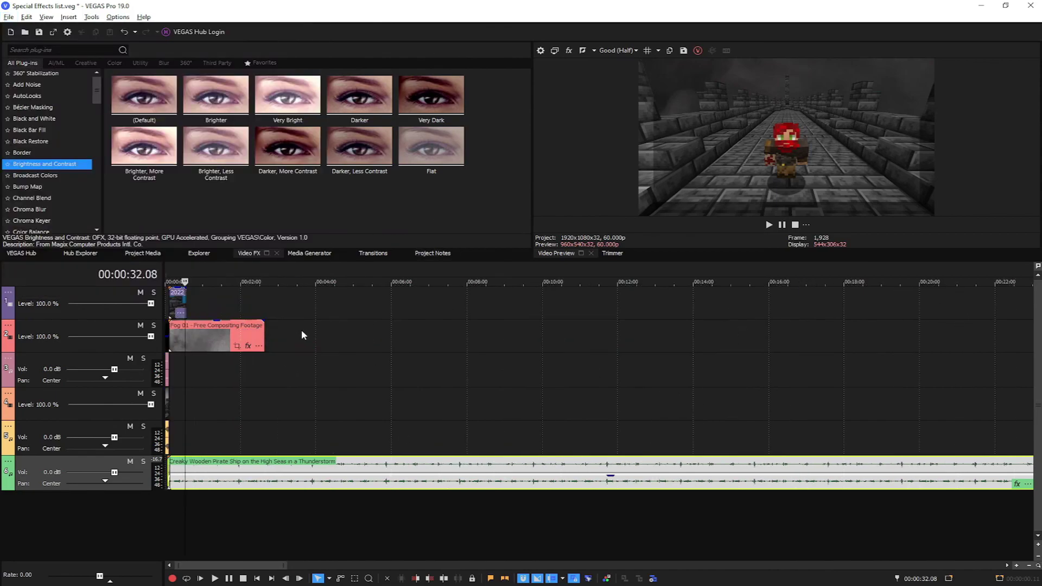
scroll(472, 448, "up", 5)
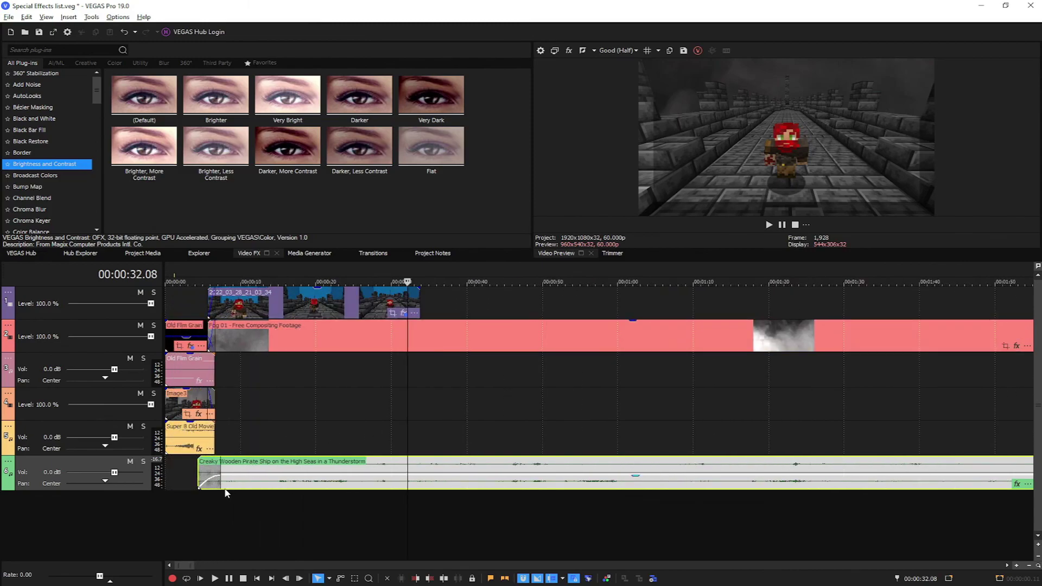
left_click(54, 175)
left_click(144, 98)
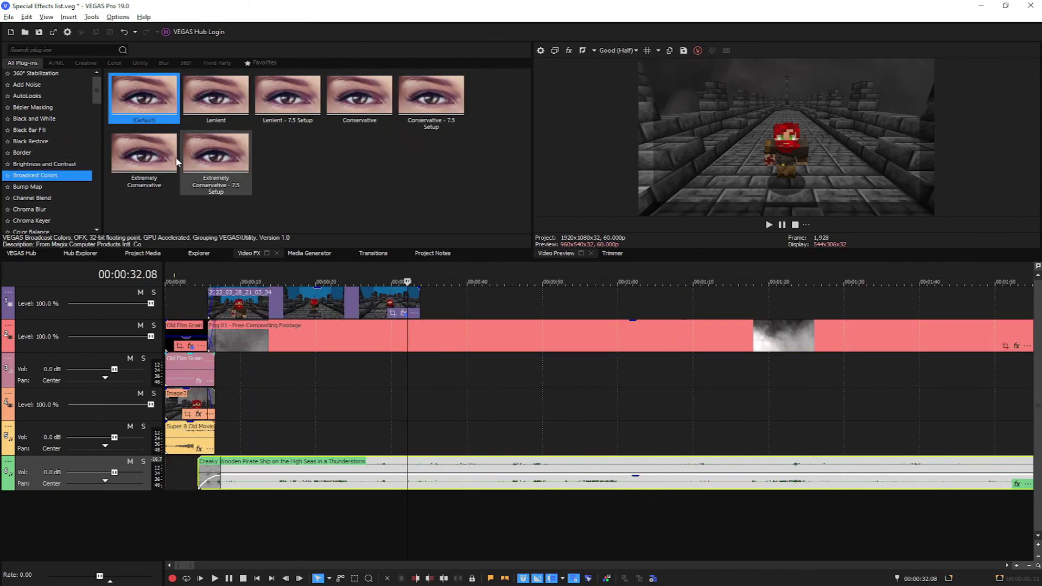
scroll(54, 190, "down", 2)
left_click(33, 125)
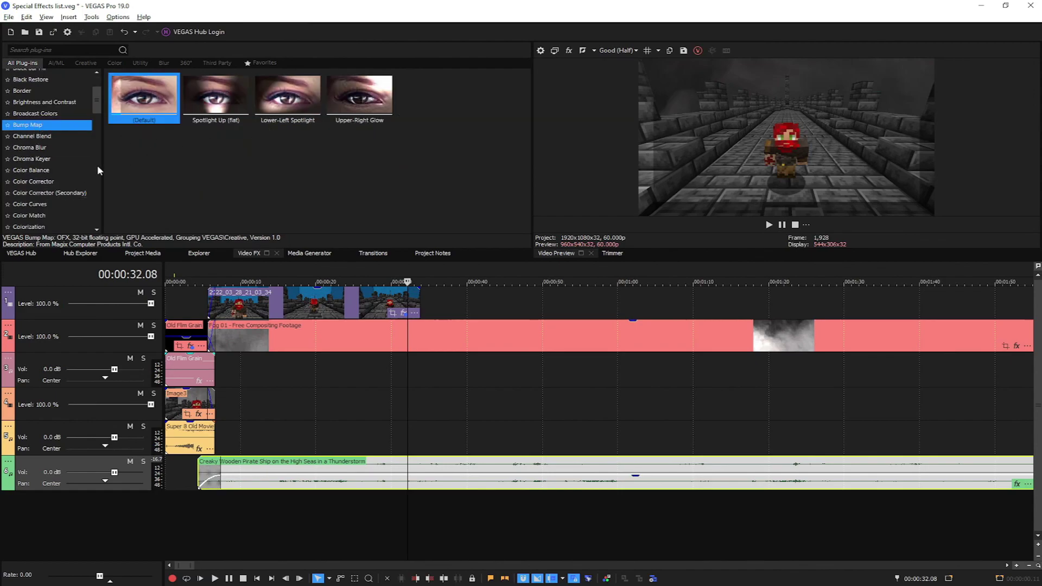